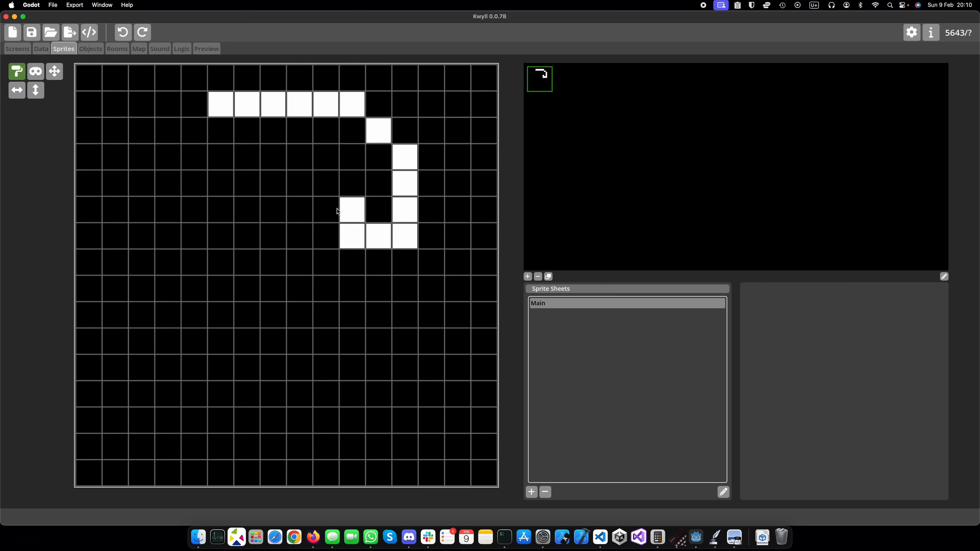
Step: Complete the character sprite's head outline by mirroring its right side onto the left, and paint the hairline above the eyes
left_click(326, 184)
left_click(193, 129)
mouse_move(165, 160)
left_mouse_down()
mouse_move(165, 228)
mouse_move(246, 238)
left_mouse_up()
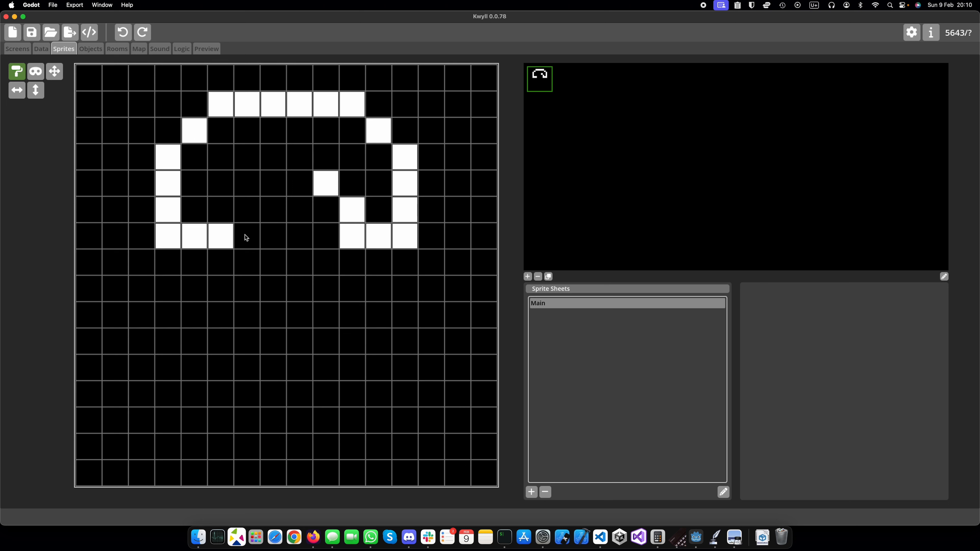
left_click(229, 213)
left_click(253, 182)
left_click(275, 184)
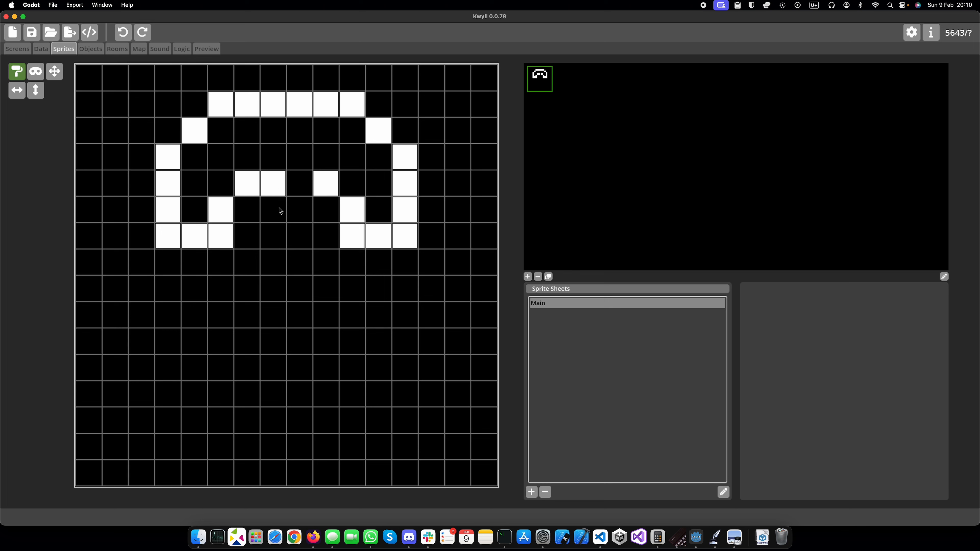
Step: Fill the sprite's face between the eyes and below them, narrowing row by row down to the chin
left_click_drag(280, 210, 295, 211)
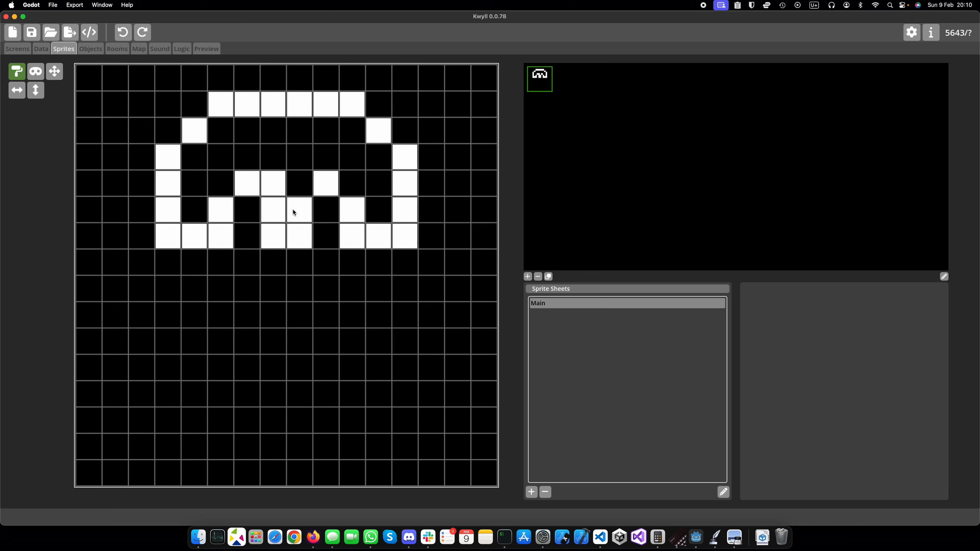
left_click_drag(198, 262, 366, 263)
left_click_drag(225, 291, 352, 289)
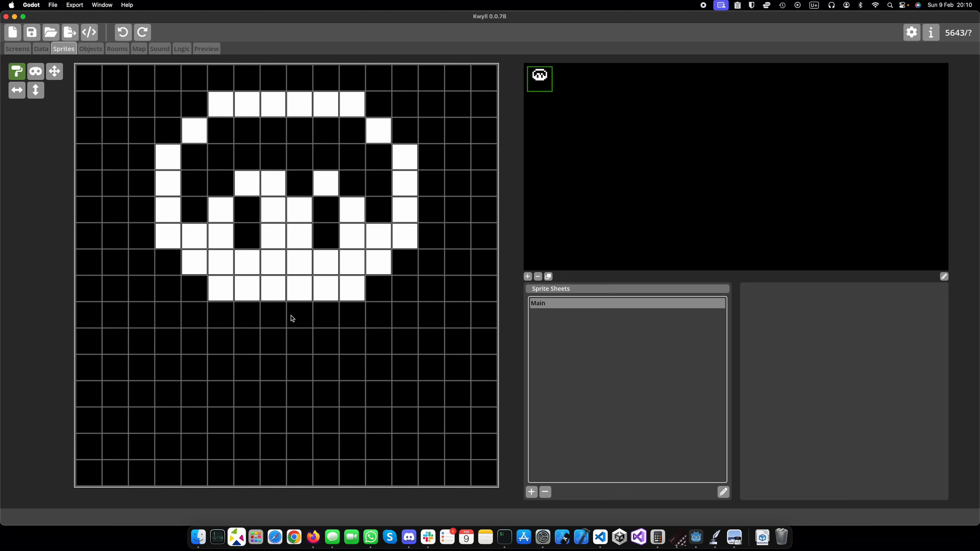
left_click_drag(255, 317, 320, 315)
Step: Paint the sprite's shoulders, two-by-two-pixel hands, four-pixel-wide torso and two separate legs below the head
left_click(221, 341)
left_click(352, 341)
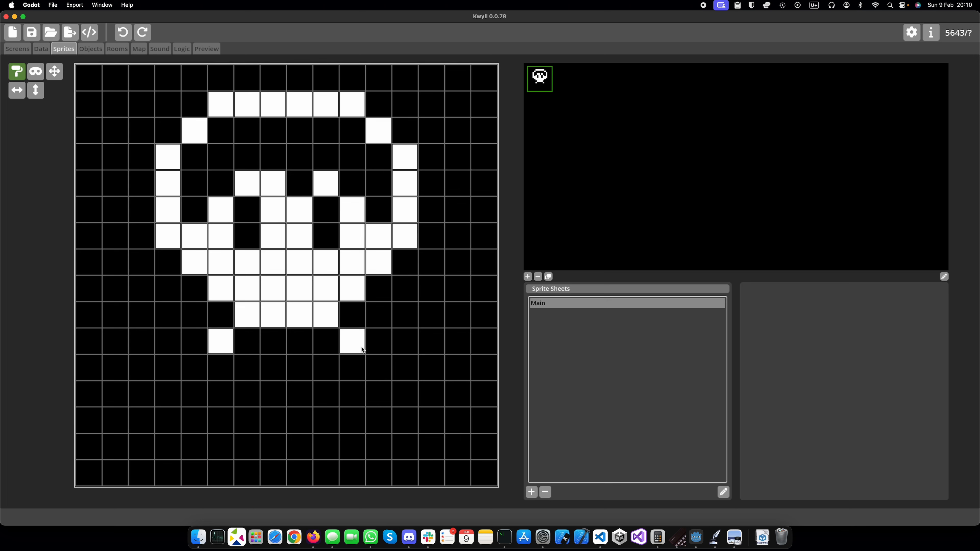
left_click_drag(377, 367, 380, 394)
left_click_drag(194, 369, 170, 376)
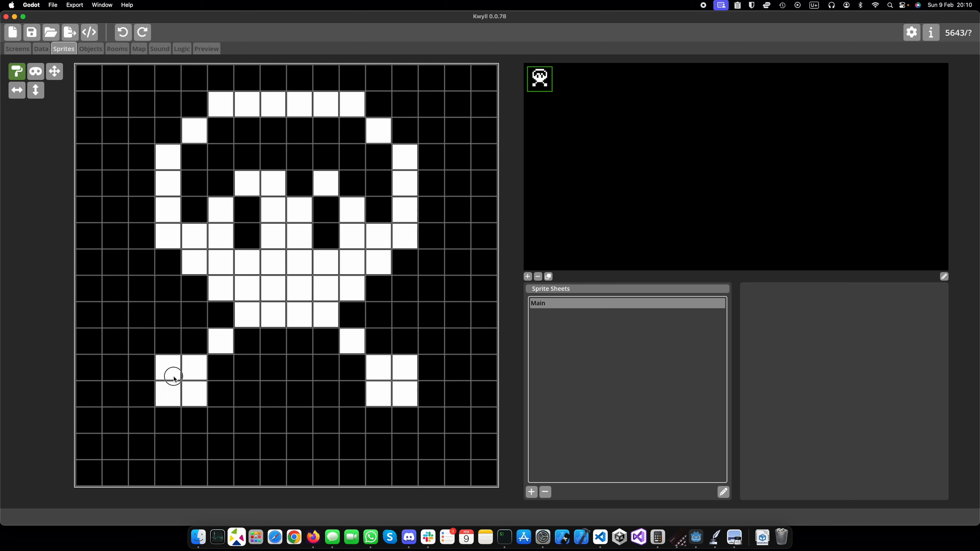
mouse_move(243, 372)
left_mouse_down()
mouse_move(259, 390)
mouse_move(300, 372)
mouse_move(278, 385)
left_mouse_up()
mouse_move(219, 420)
left_mouse_down()
mouse_move(349, 422)
mouse_move(328, 446)
left_mouse_up()
left_click(254, 444)
left_click(228, 447)
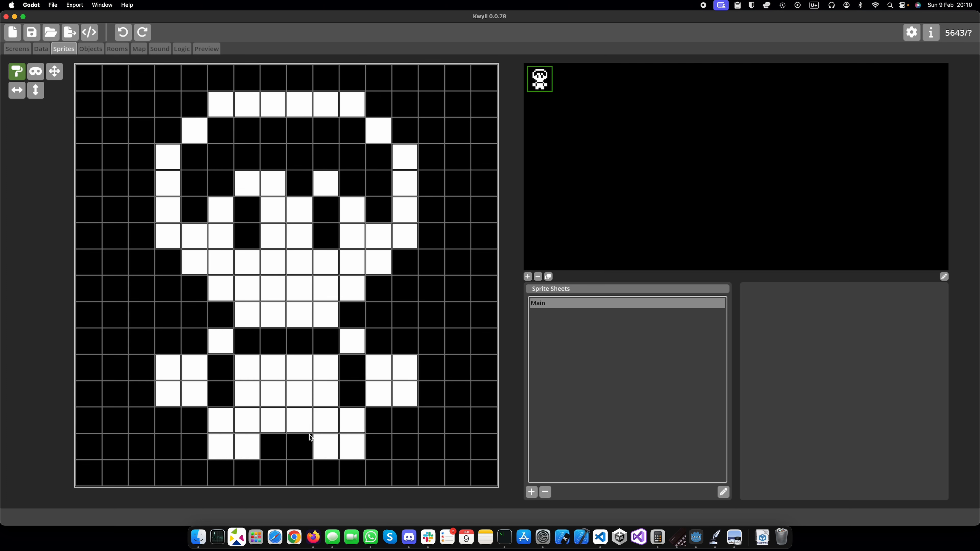
Step: Mask the background around the character as transparent, keeping a one-pixel black border along its silhouette
left_click(36, 71)
mouse_move(194, 77)
left_mouse_down()
mouse_move(164, 80)
mouse_move(156, 102)
mouse_move(91, 128)
mouse_move(116, 212)
mouse_move(90, 195)
mouse_move(140, 268)
mouse_move(195, 315)
mouse_move(140, 340)
mouse_move(107, 318)
mouse_move(128, 365)
mouse_move(90, 431)
mouse_move(133, 431)
mouse_move(143, 470)
mouse_move(167, 452)
mouse_move(180, 471)
left_mouse_up()
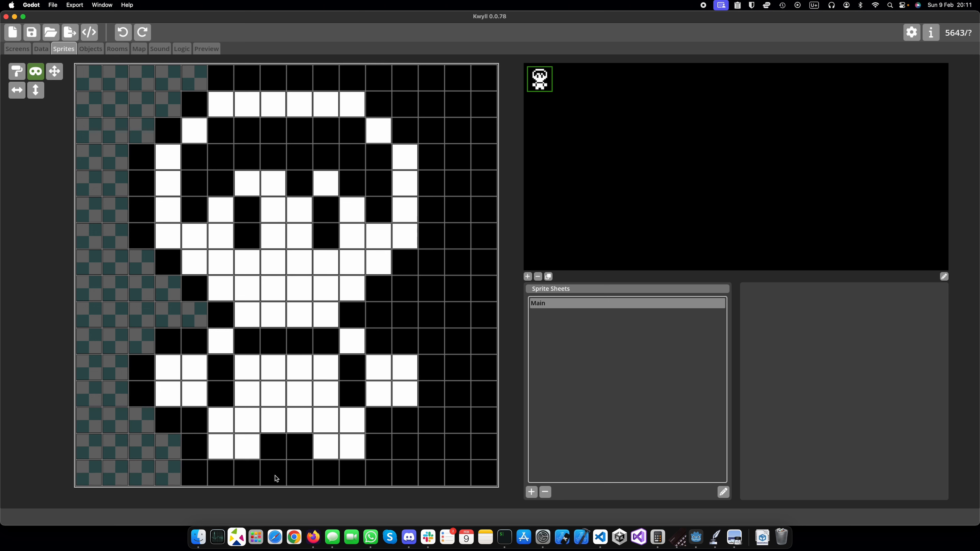
left_click_drag(276, 475, 290, 478)
mouse_move(395, 475)
left_mouse_down()
mouse_move(406, 456)
mouse_move(432, 473)
mouse_move(435, 423)
mouse_move(461, 421)
mouse_move(477, 335)
mouse_move(458, 394)
left_mouse_up()
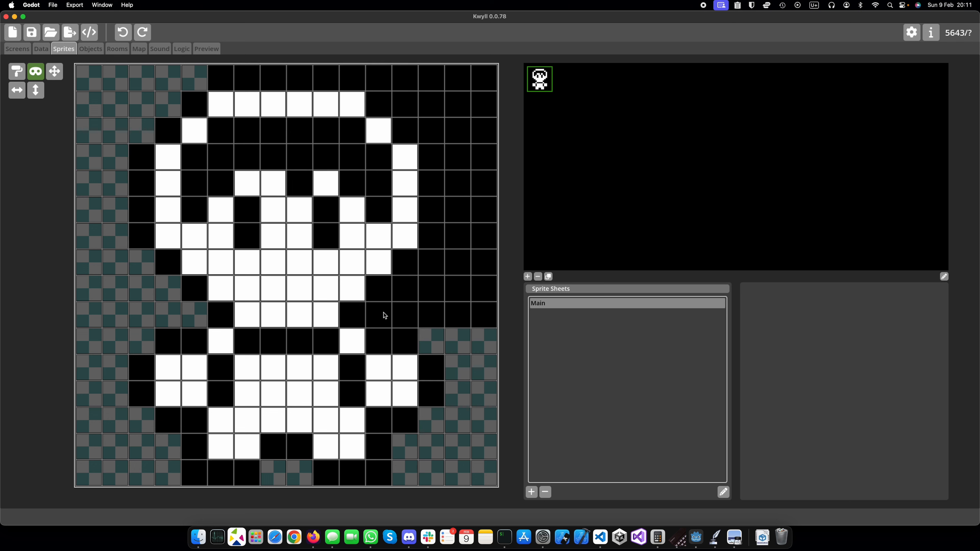
mouse_move(376, 319)
left_mouse_down()
mouse_move(422, 295)
mouse_move(429, 258)
mouse_move(475, 170)
mouse_move(473, 142)
mouse_move(440, 133)
mouse_move(442, 104)
mouse_move(410, 105)
mouse_move(400, 81)
left_mouse_up()
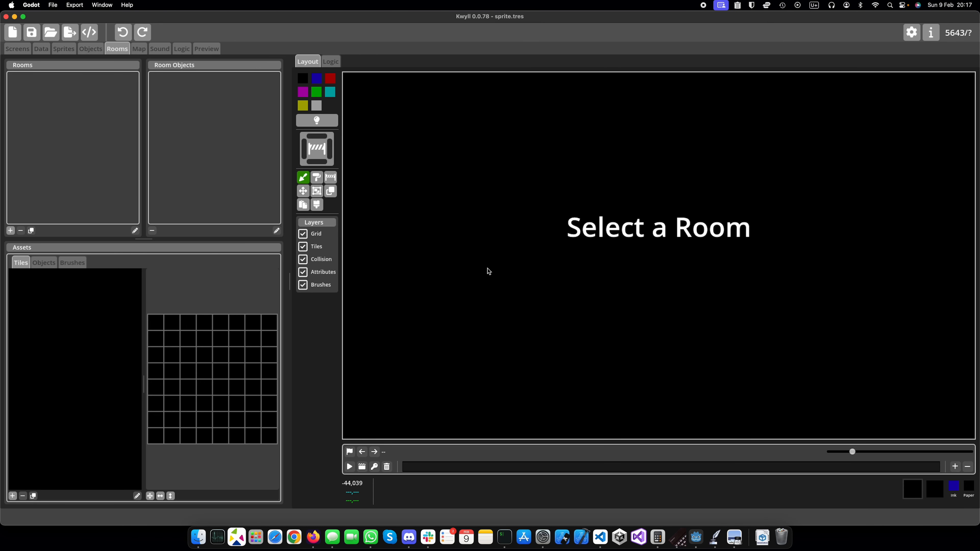
Step: Create a new room and name it forest_room
left_click(12, 230)
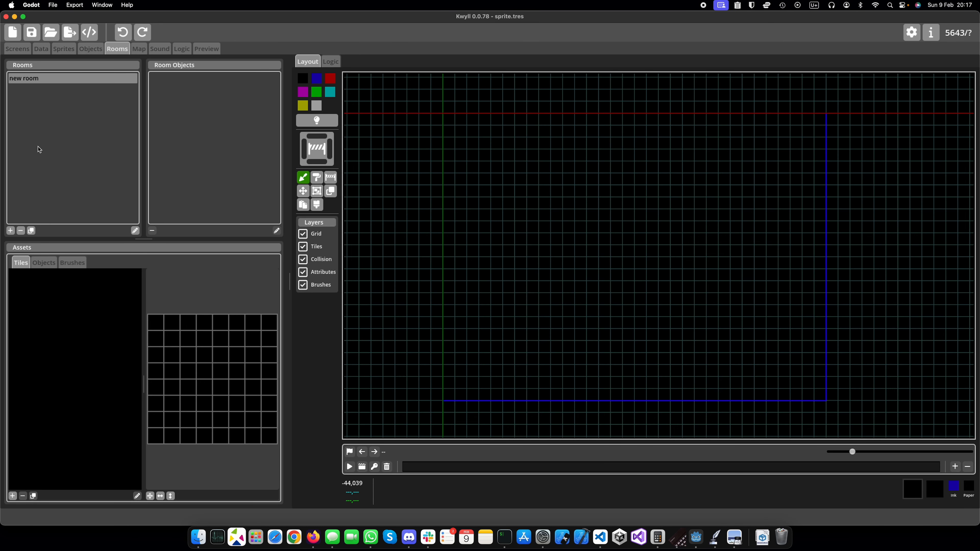
left_click(137, 231)
left_click_drag(543, 267, 464, 264)
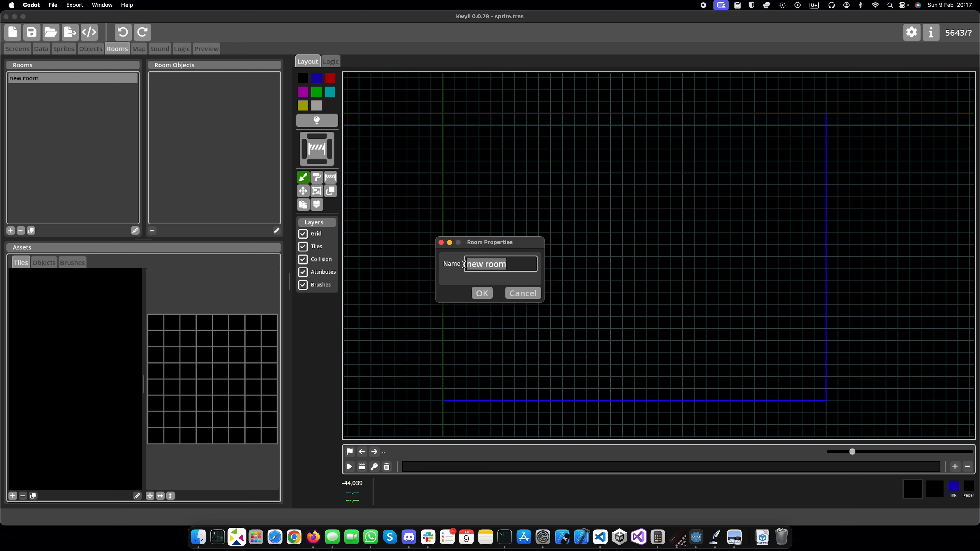
type("forest_room")
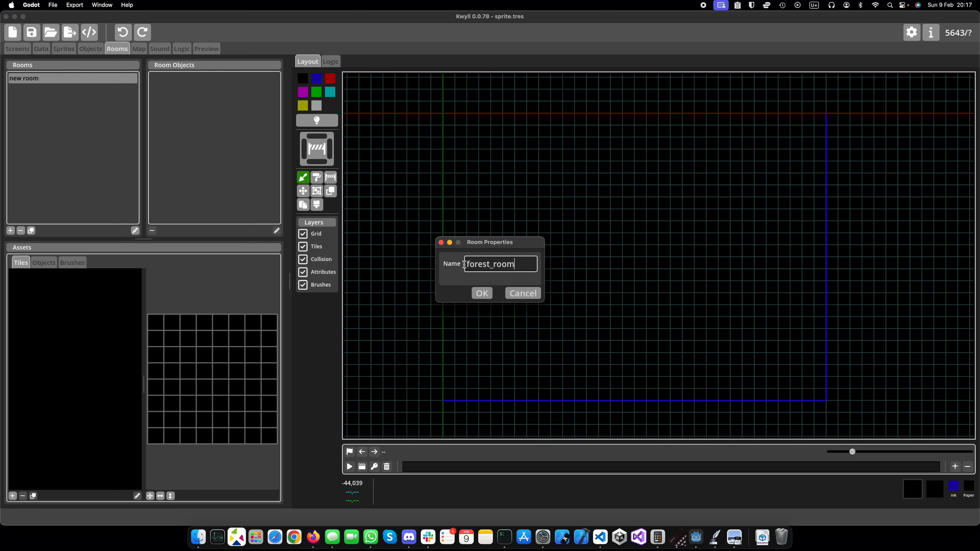
left_click(478, 294)
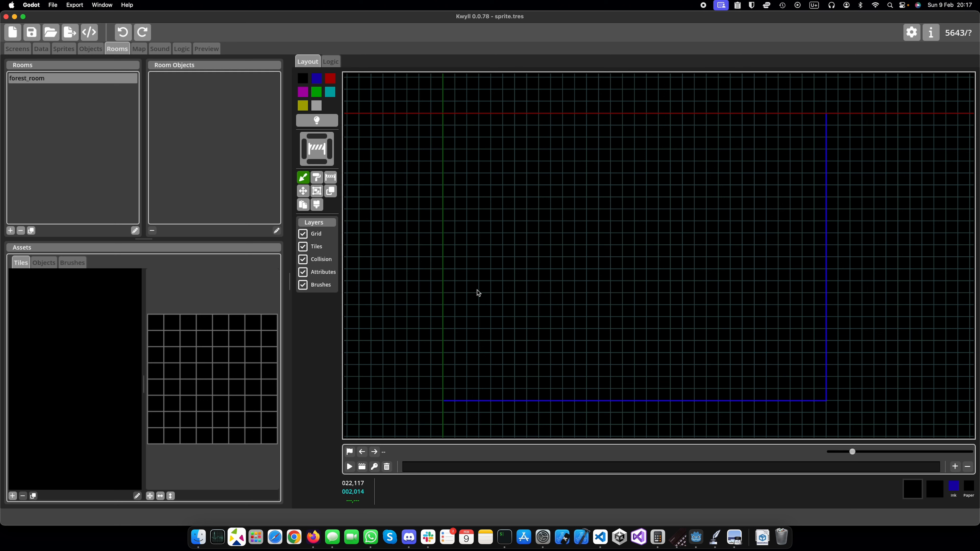
Step: Widen the assets area, add a first tile and draw a branching plant on it with a short stem and forked twigs
left_click_drag(290, 281, 386, 281)
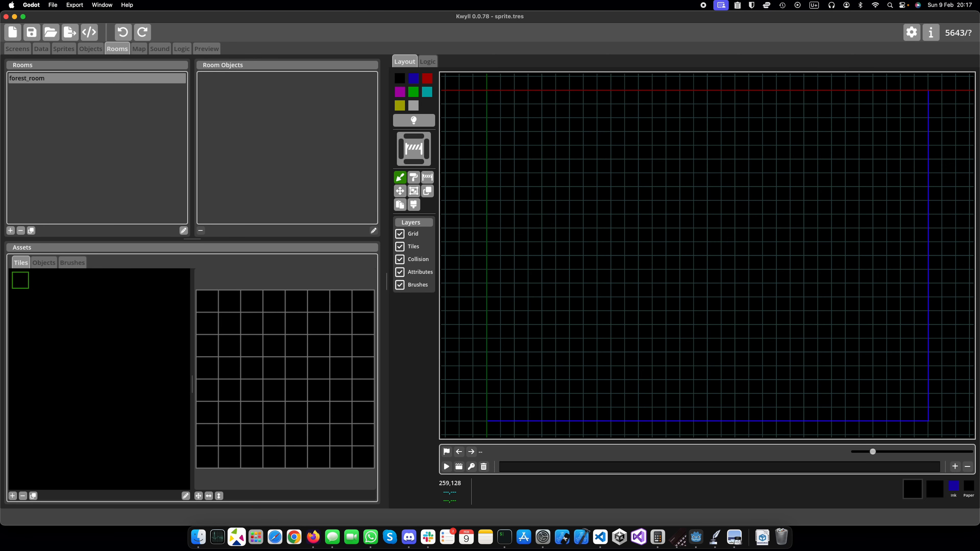
left_click(209, 324)
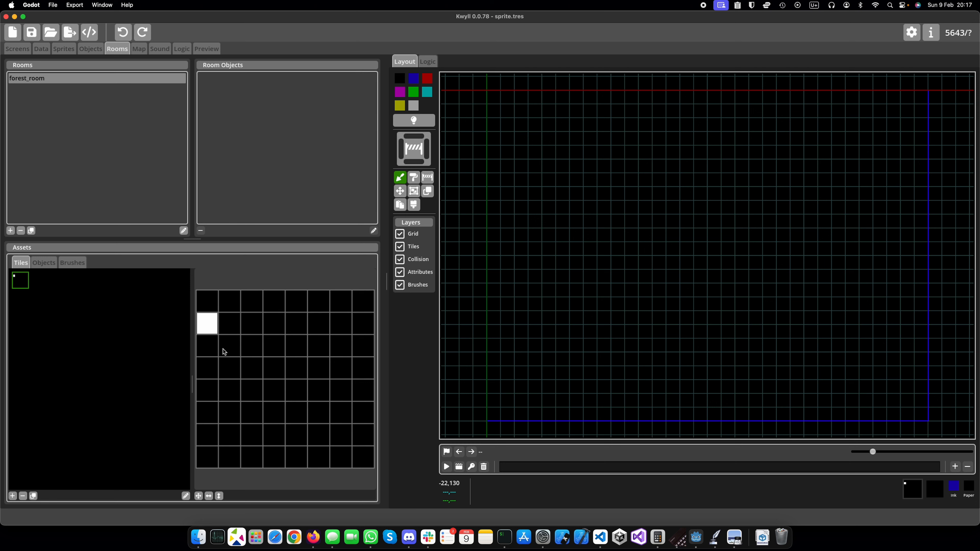
left_click(226, 348)
left_click(251, 367)
left_click(252, 390)
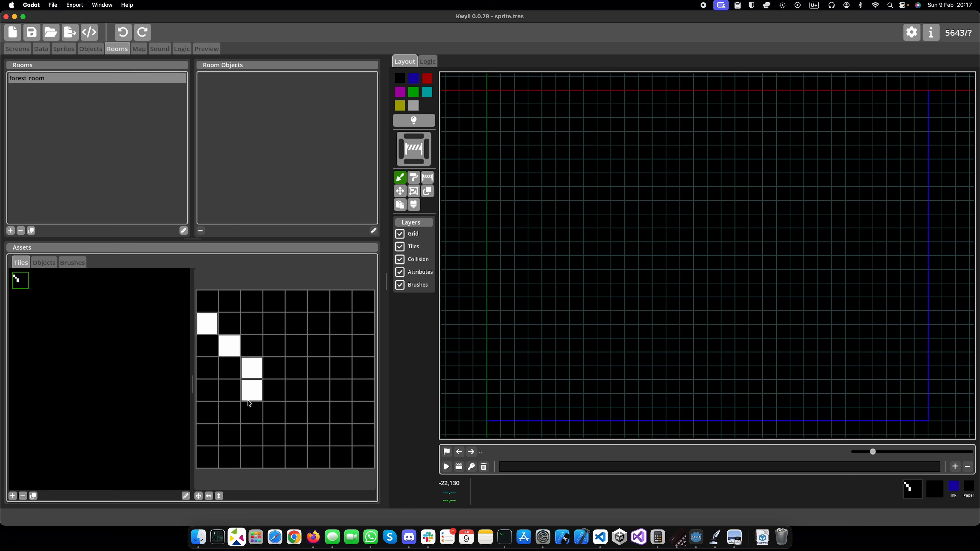
left_click(251, 413)
left_click(239, 388)
left_click_drag(275, 432, 274, 456)
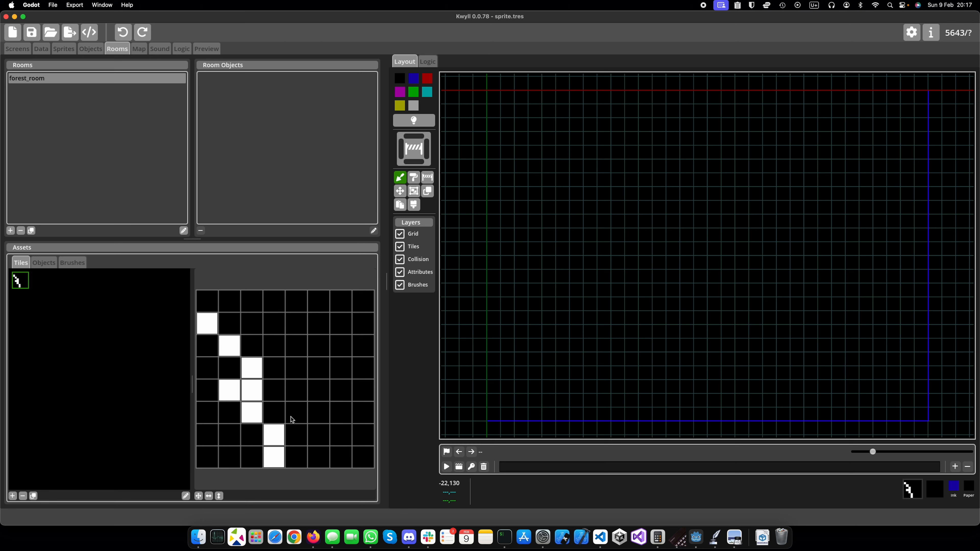
left_click(294, 414)
left_click(318, 391)
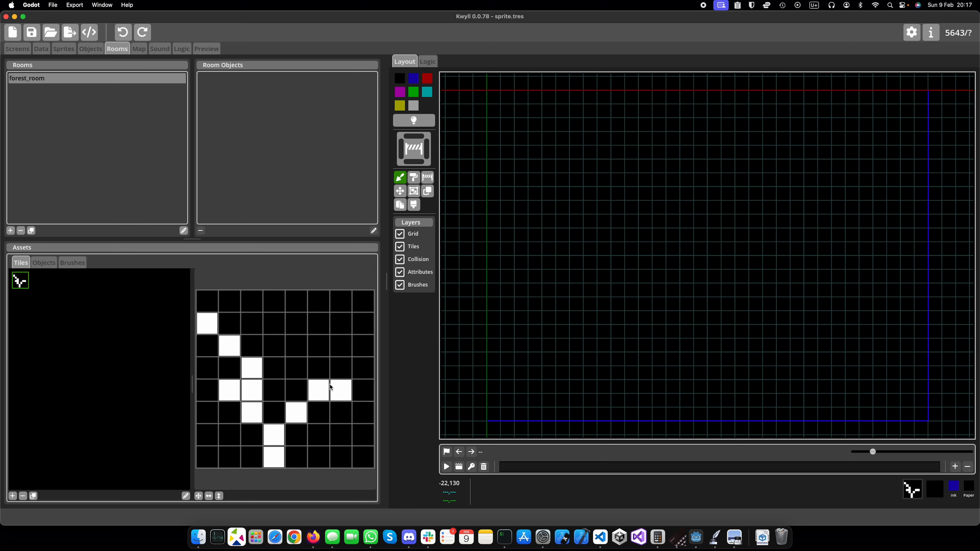
mouse_move(274, 346)
left_mouse_down()
mouse_move(296, 324)
mouse_move(319, 323)
left_mouse_up()
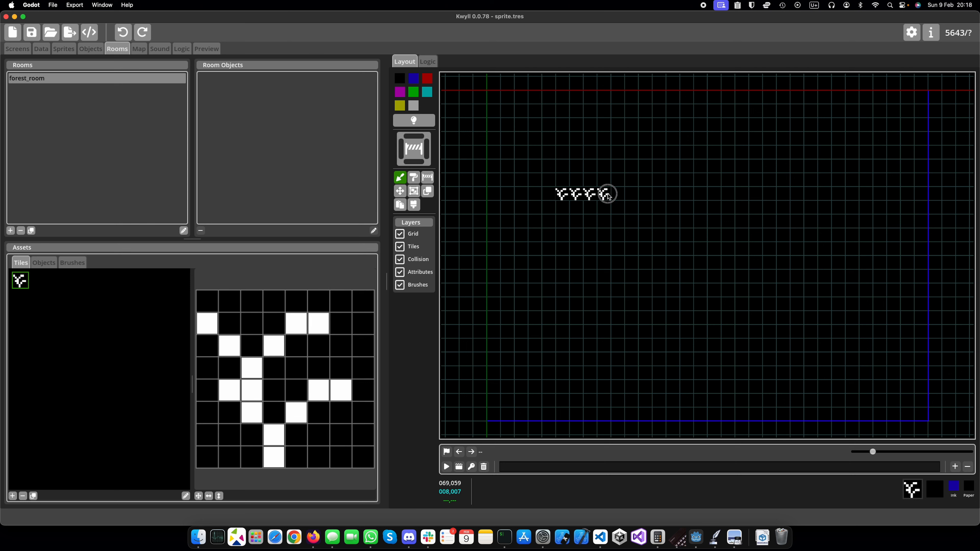
Step: Set the first plant tile's ink to green and enable its default collision on all four sides
left_click(186, 496)
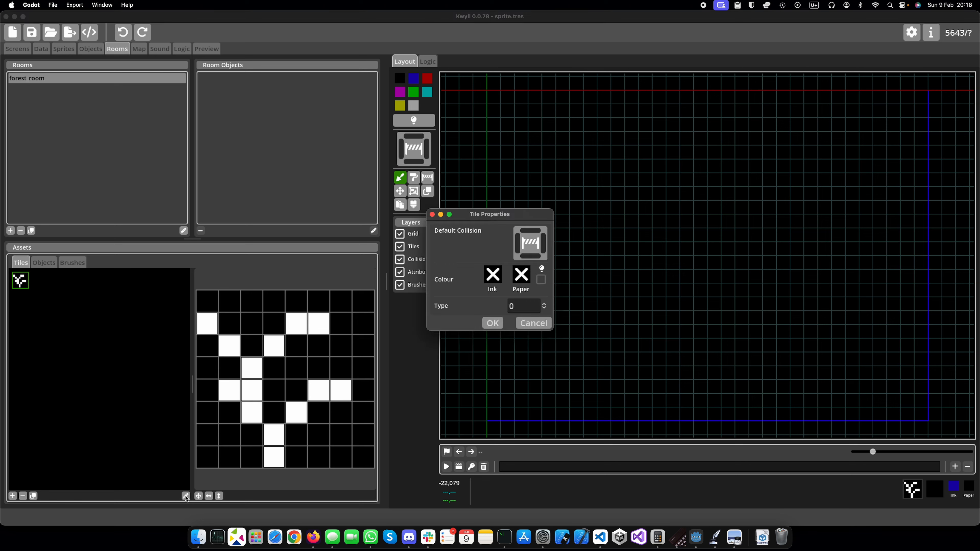
left_click(495, 281)
left_click(500, 301)
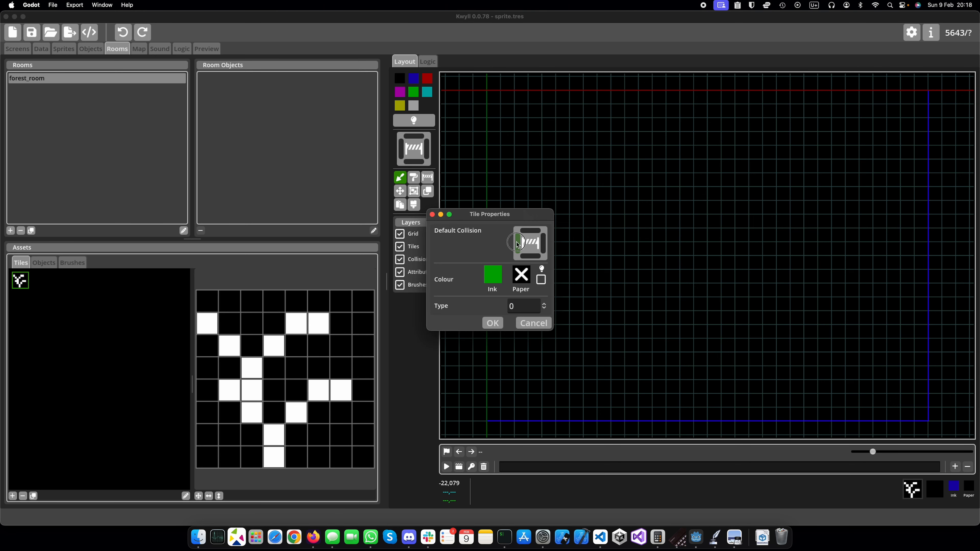
left_click(492, 323)
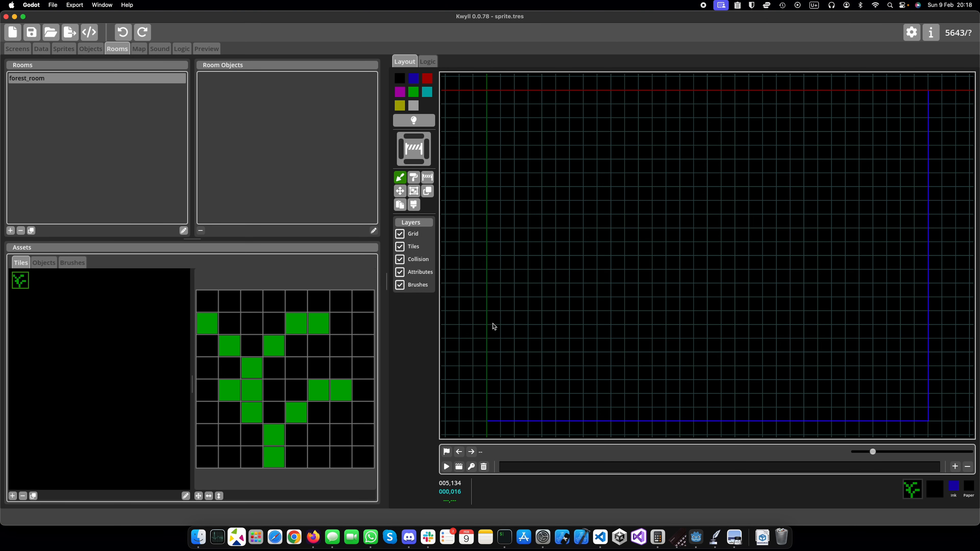
Step: Try out two adjacent plant tiles in the room with the Collision and Tiles layers toggled off and on, and erase them
scroll(568, 265, "up", 5)
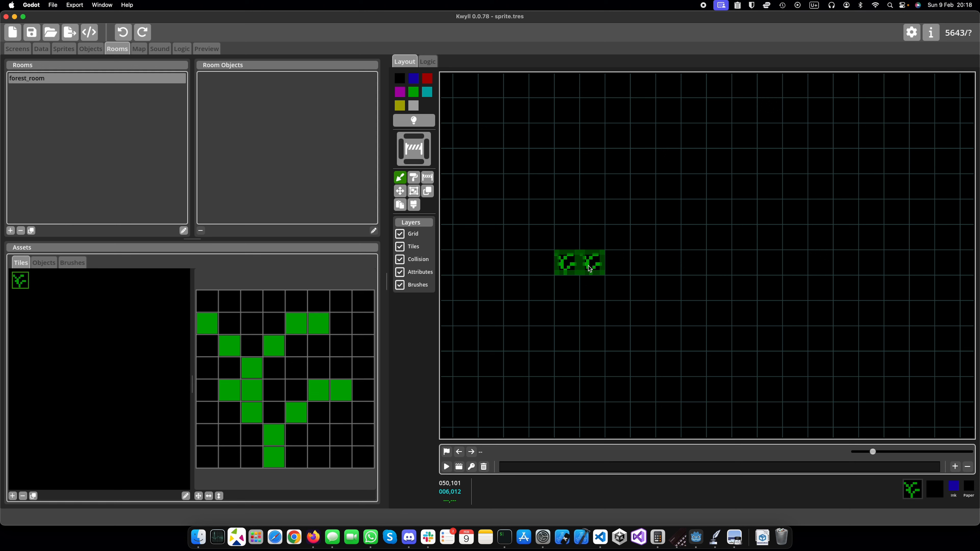
left_click_drag(574, 268, 591, 264)
left_click(404, 260)
left_click(404, 260)
left_click(417, 249)
left_click(417, 249)
right_click(578, 263)
scroll(558, 335, "down", 5)
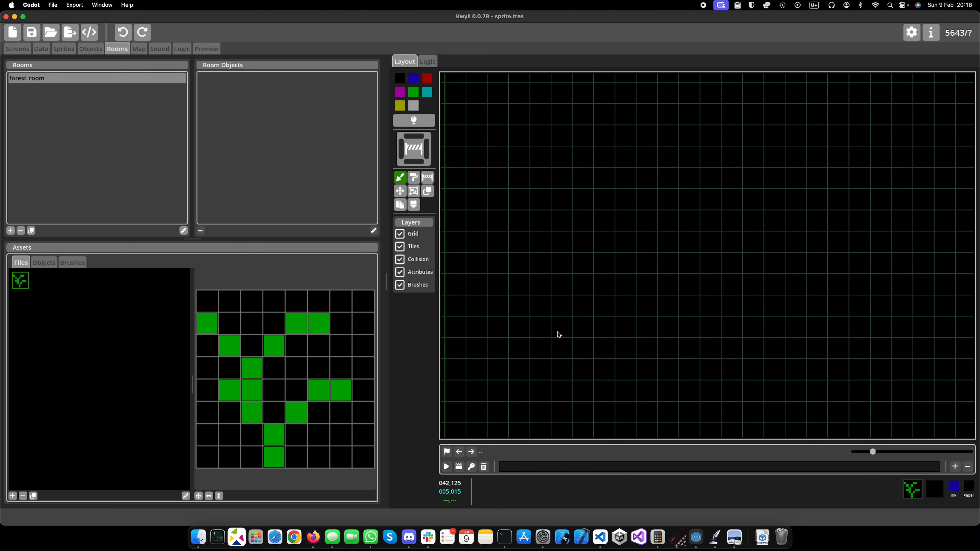
Step: Add a second tile and draw a taller plant variation with a bent stem, a forked left branch and a right branch
left_click(12, 496)
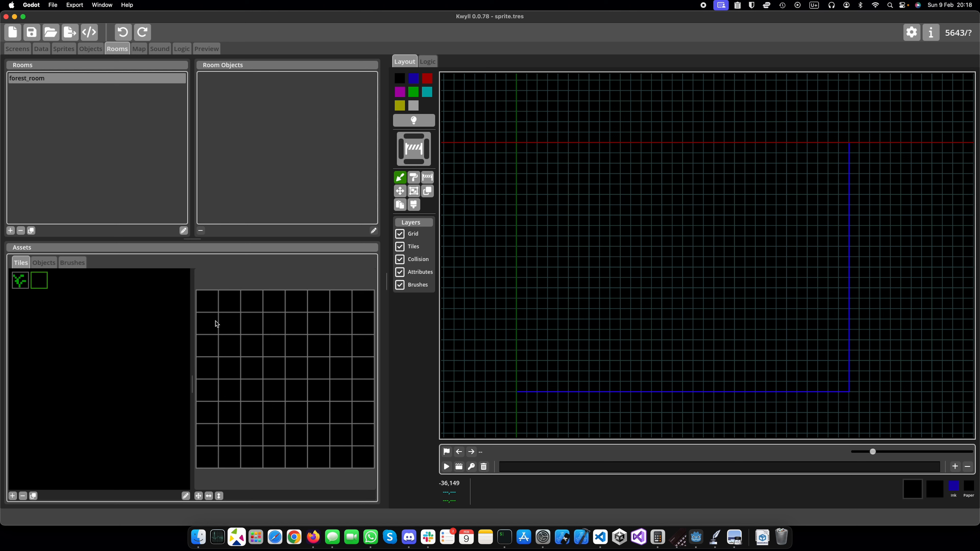
left_click(229, 324)
left_click(253, 345)
left_click(273, 324)
left_click(297, 301)
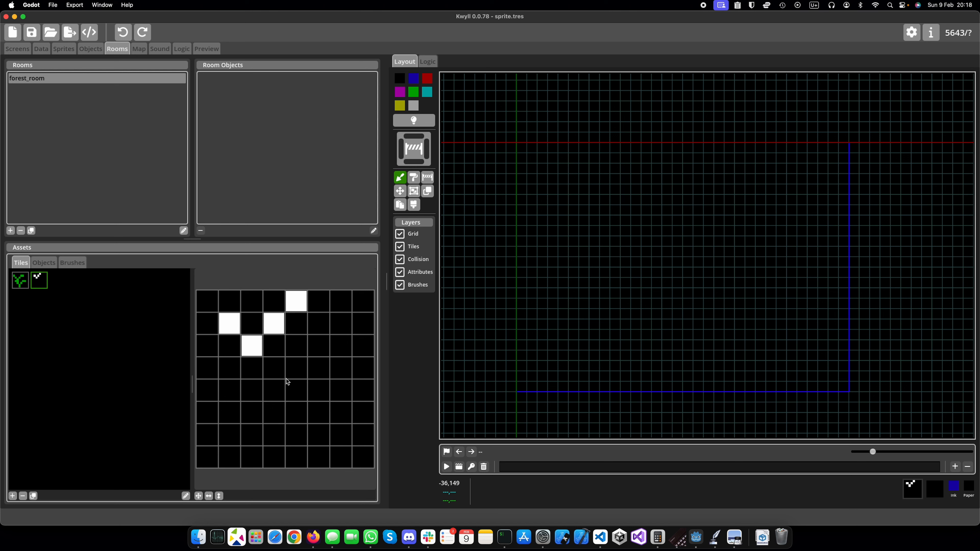
left_click(254, 367)
left_click_drag(276, 391, 293, 391)
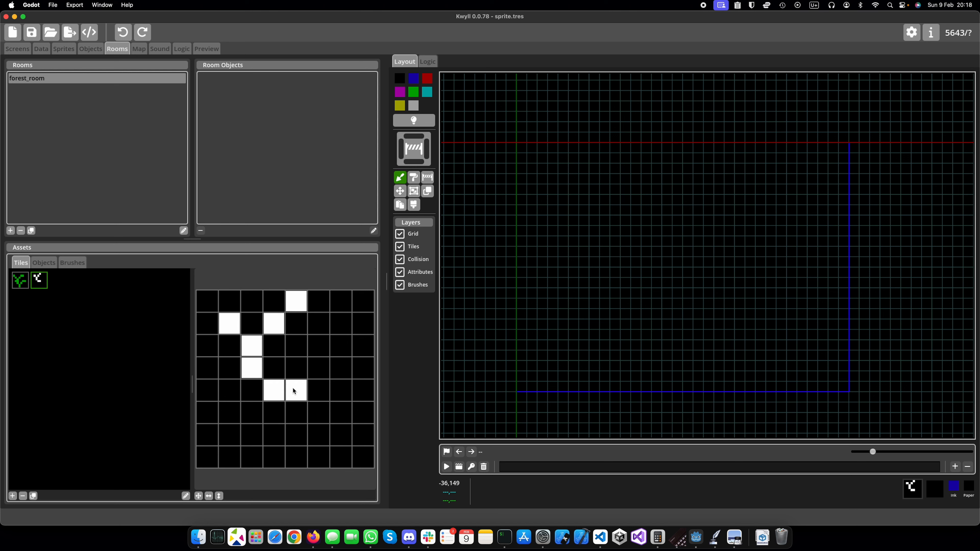
left_click(319, 412)
left_click_drag(298, 434, 295, 452)
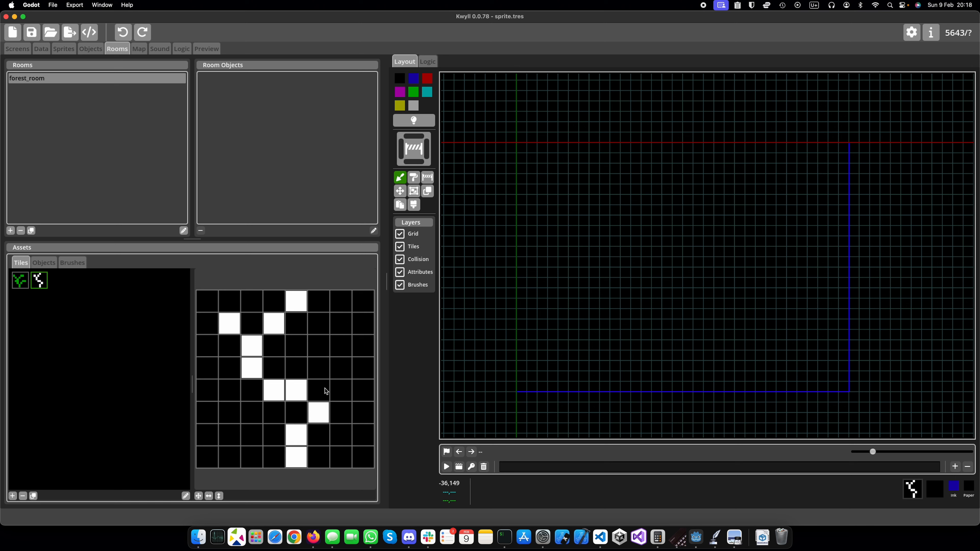
left_click_drag(331, 389, 339, 372)
left_click(361, 345)
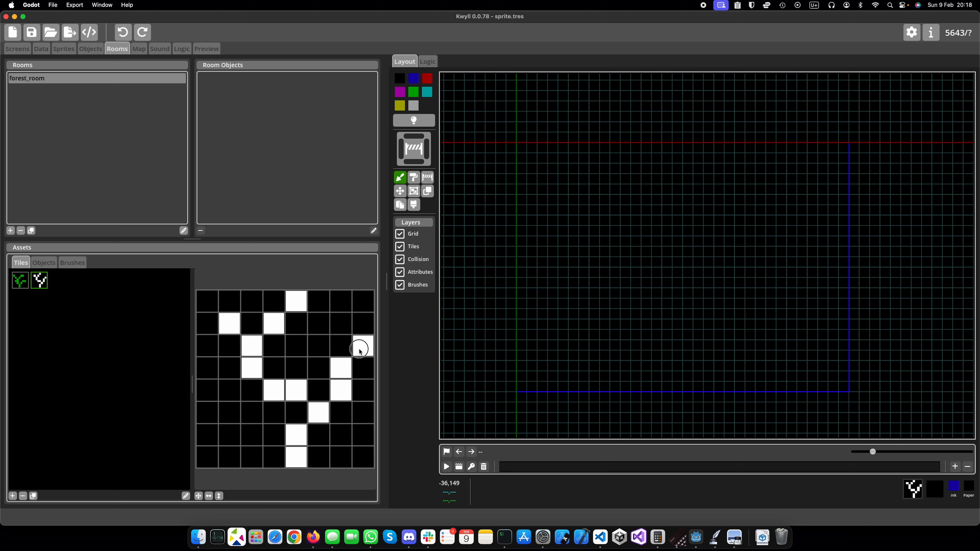
Step: Give the second plant tile green ink and default collision on all four sides
left_click(186, 496)
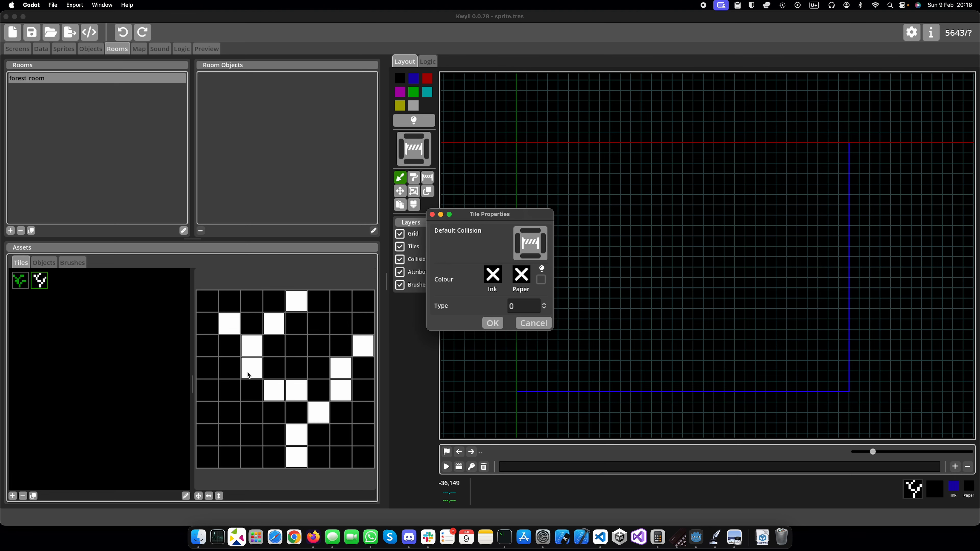
left_click(493, 274)
left_click(500, 303)
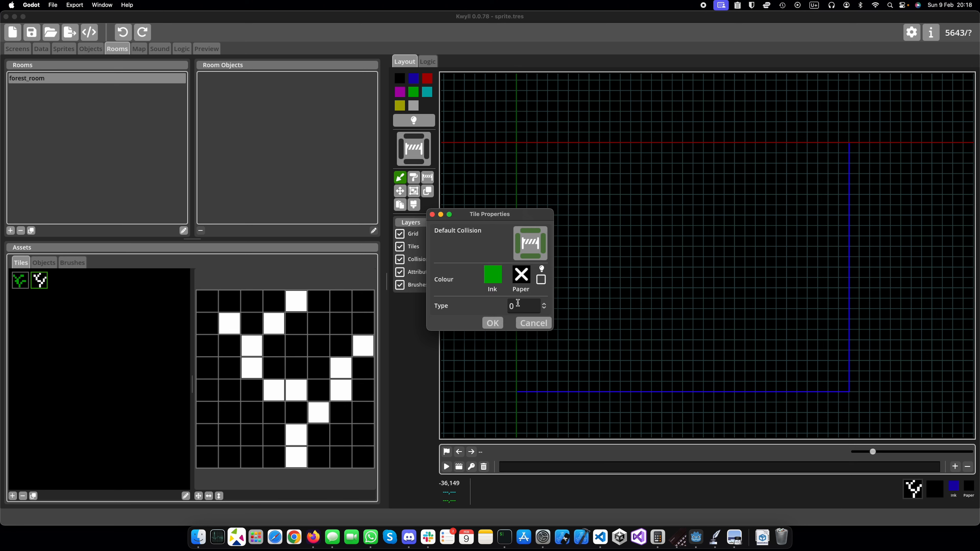
left_click(494, 324)
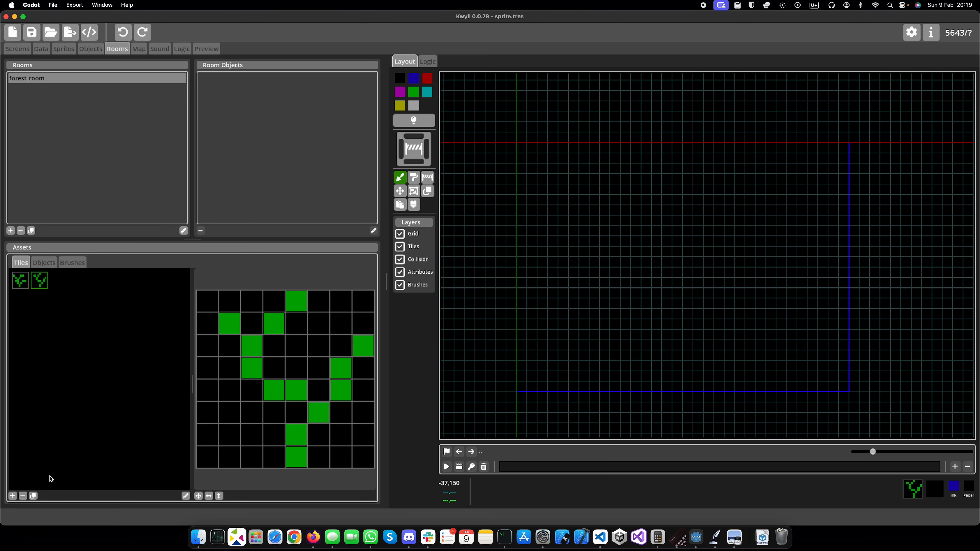
Step: Add a third tile and draw a plant with a V-shaped top, a central stem forking below, and a curved lower-left branch
left_click(13, 497)
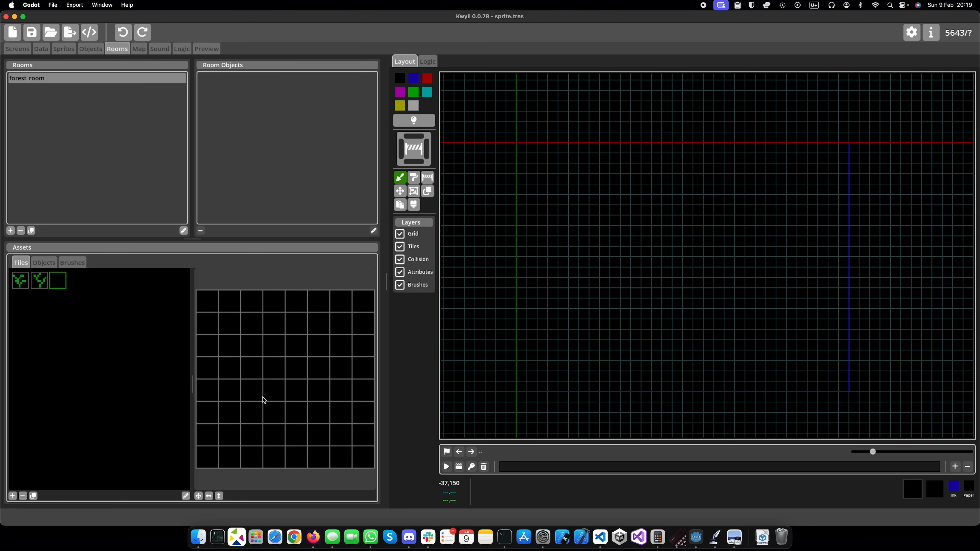
left_click(363, 301)
left_click(341, 323)
left_click(318, 346)
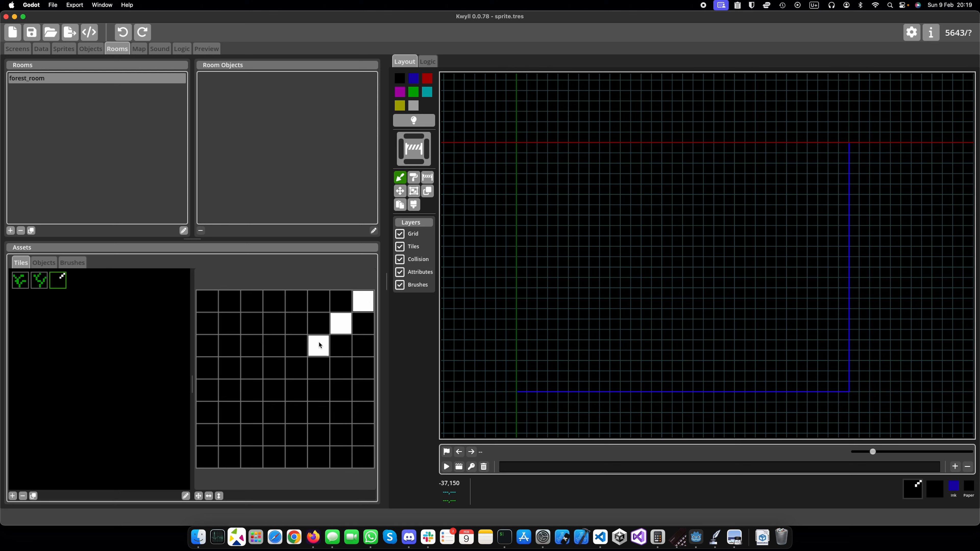
left_click(296, 369)
left_click(274, 346)
left_click(254, 329)
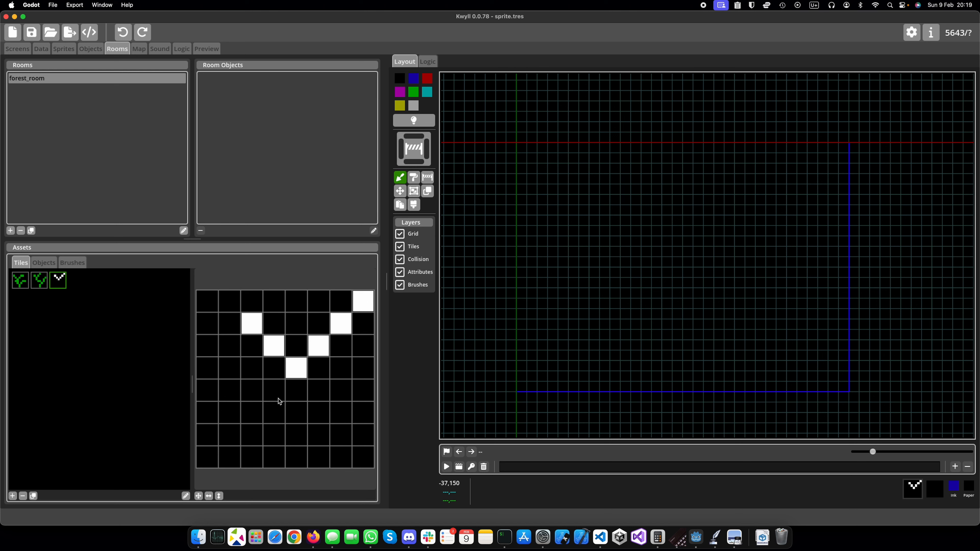
left_click(297, 391)
left_click(318, 413)
left_click(274, 413)
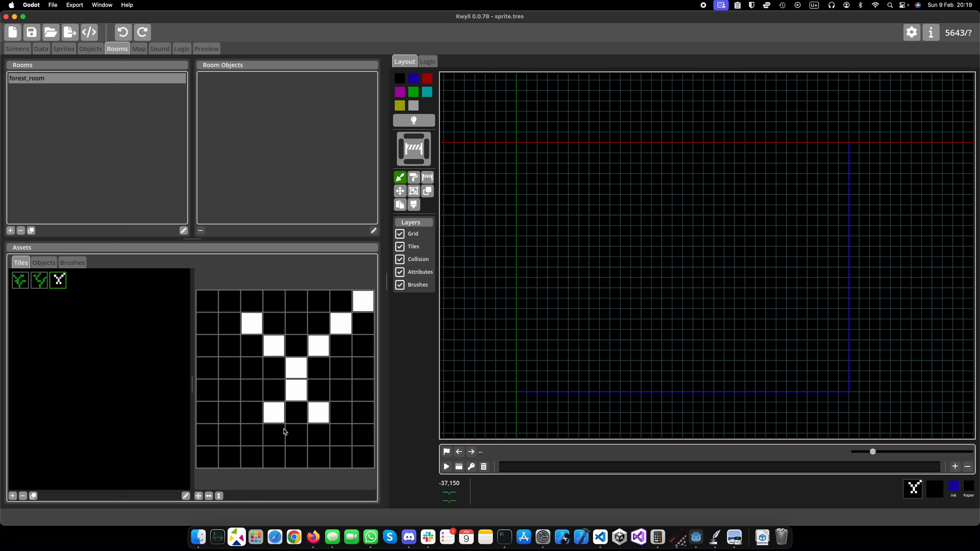
left_click(297, 437)
left_click(274, 457)
left_click(256, 442)
left_click(229, 413)
left_click(231, 400)
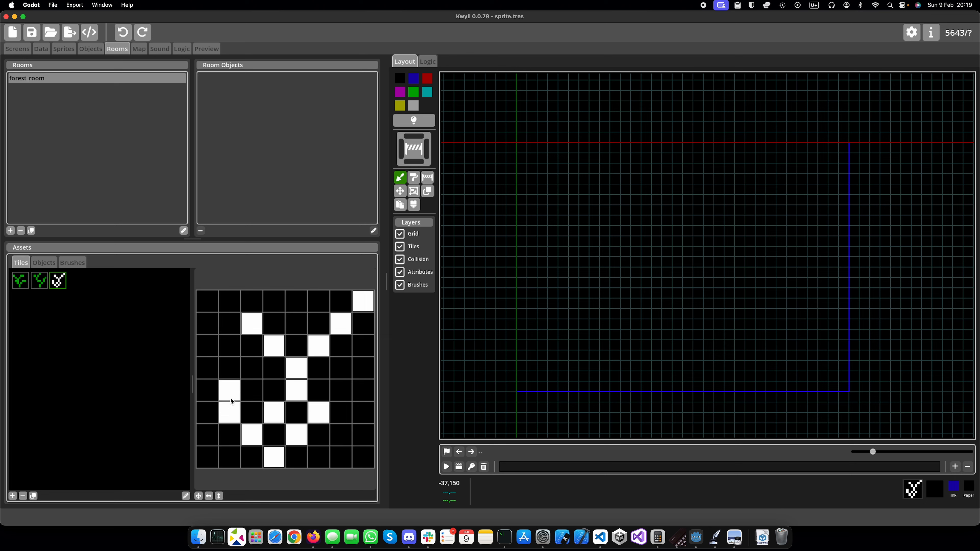
left_click(209, 369)
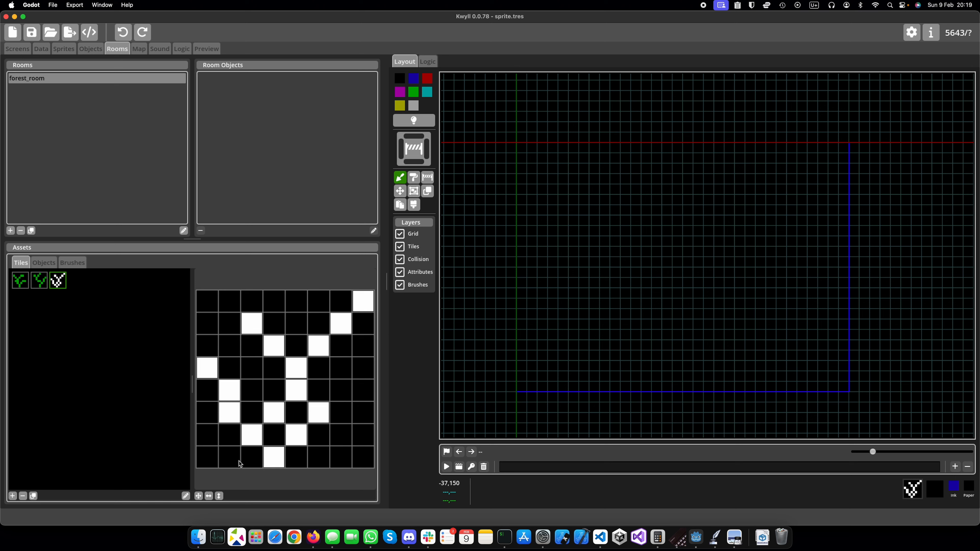
Step: Give the third plant tile green ink and default collision on all four sides
left_click(186, 495)
left_click(492, 275)
left_click(498, 295)
left_click(544, 243)
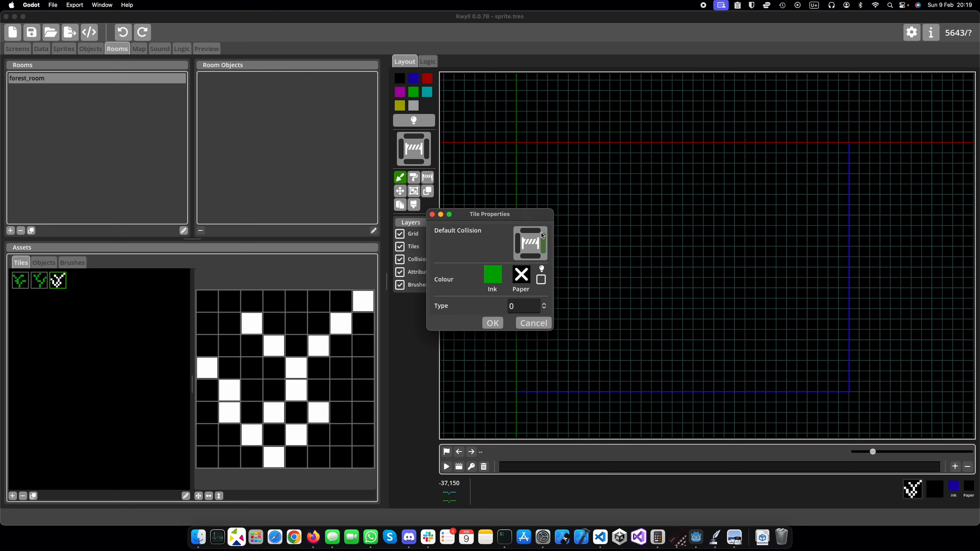
left_click(531, 231)
left_click(518, 243)
left_click(532, 256)
left_click(492, 324)
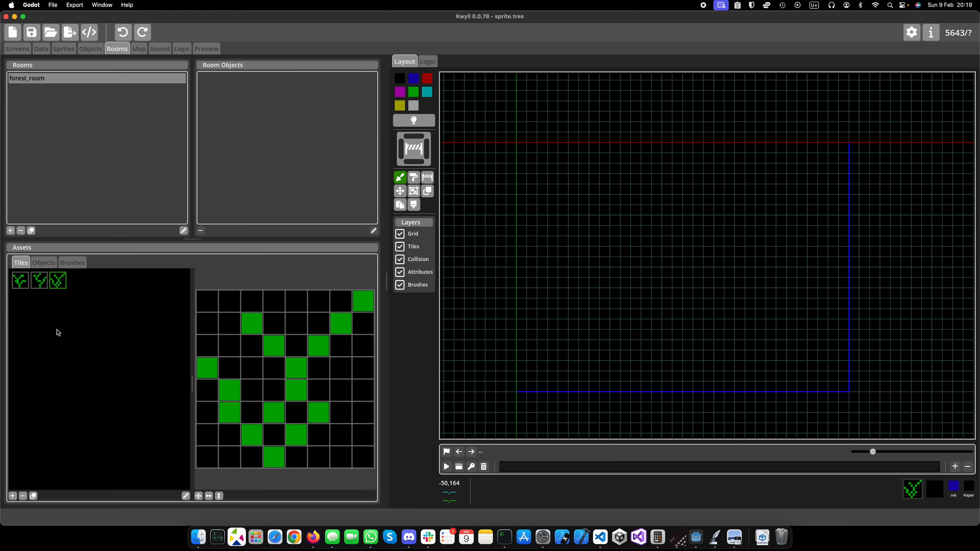
Step: Duplicate the first plant tile and set the copy's ink to blue
left_click(24, 284)
left_click(33, 496)
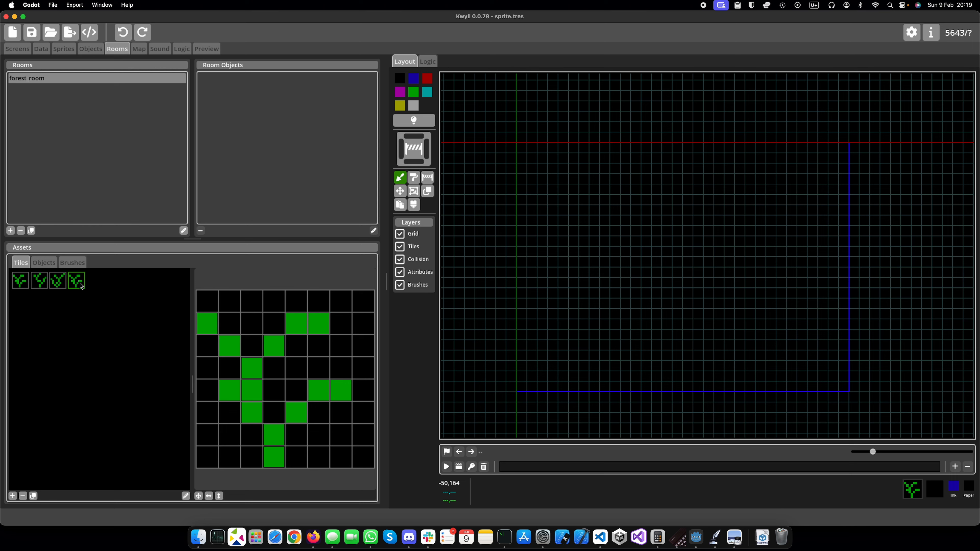
left_click(185, 496)
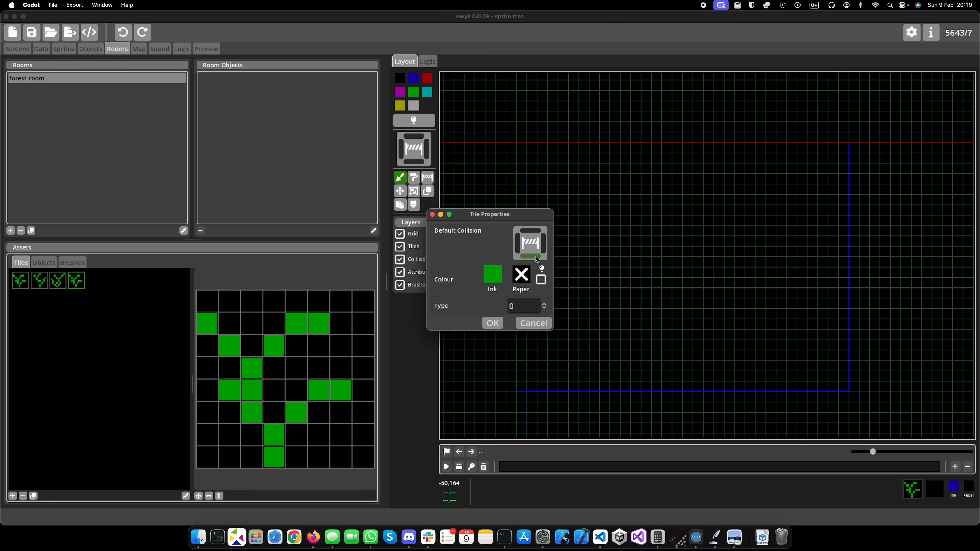
left_click(493, 276)
left_click(516, 287)
left_click(493, 323)
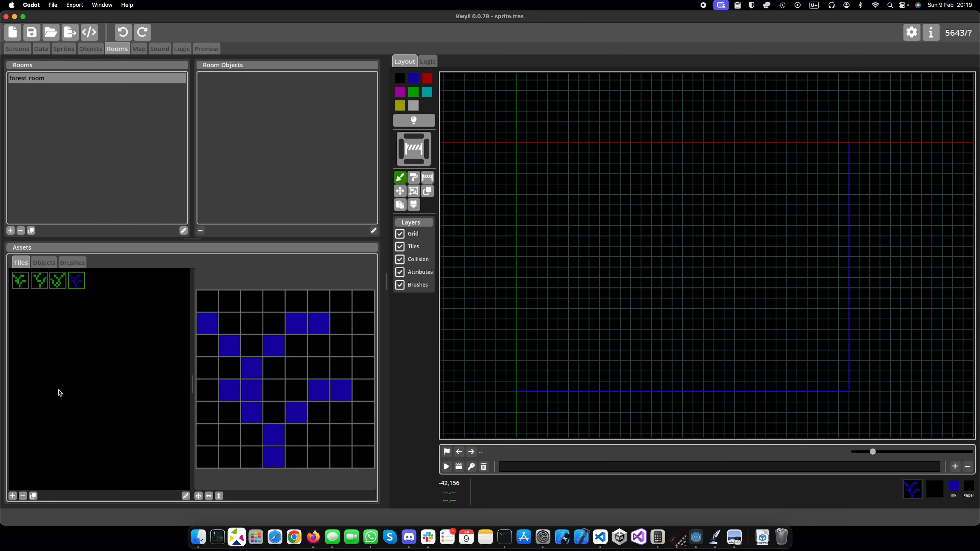
Step: Duplicate the blue plant tile and erase pixels from the copy, leaving only scattered single dots
left_click(34, 497)
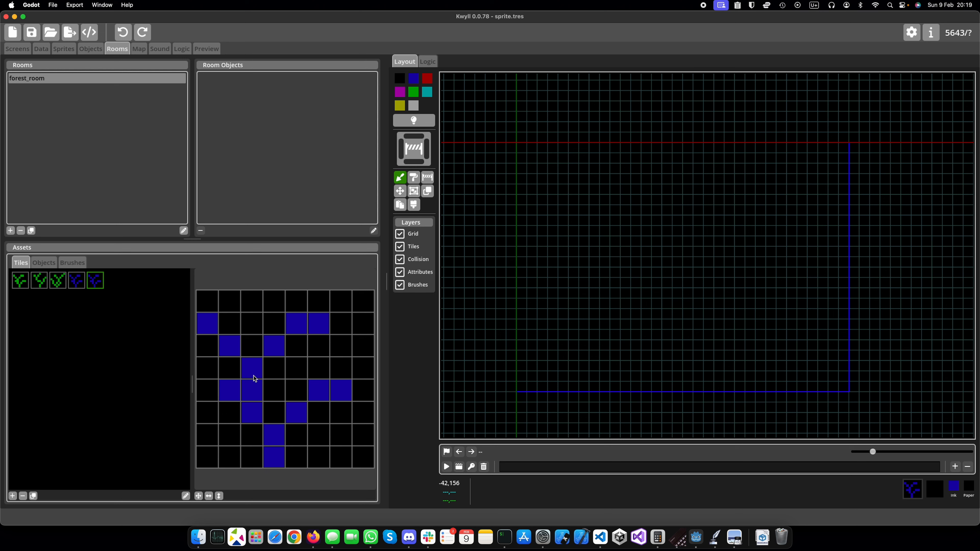
left_click(296, 331)
left_click(232, 345)
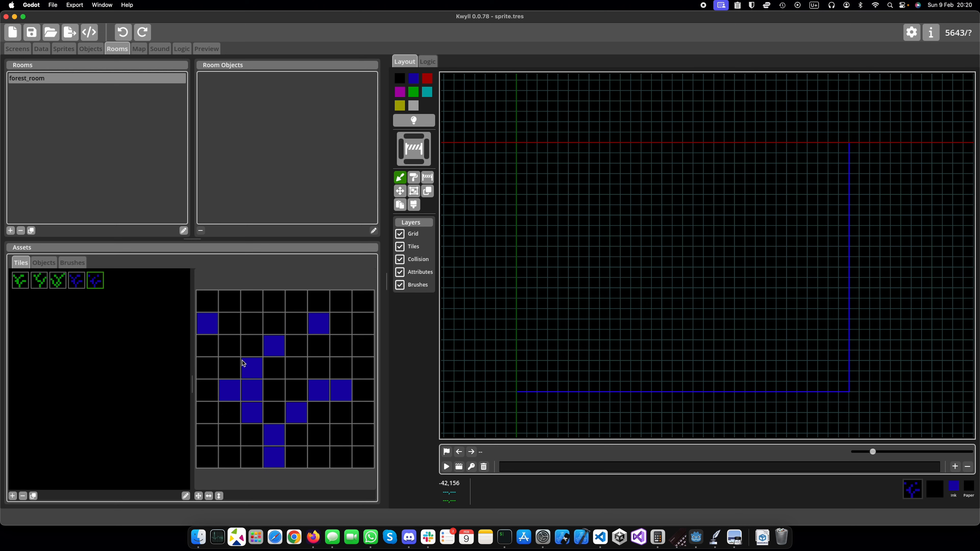
left_click_drag(251, 371, 253, 392)
left_click(252, 412)
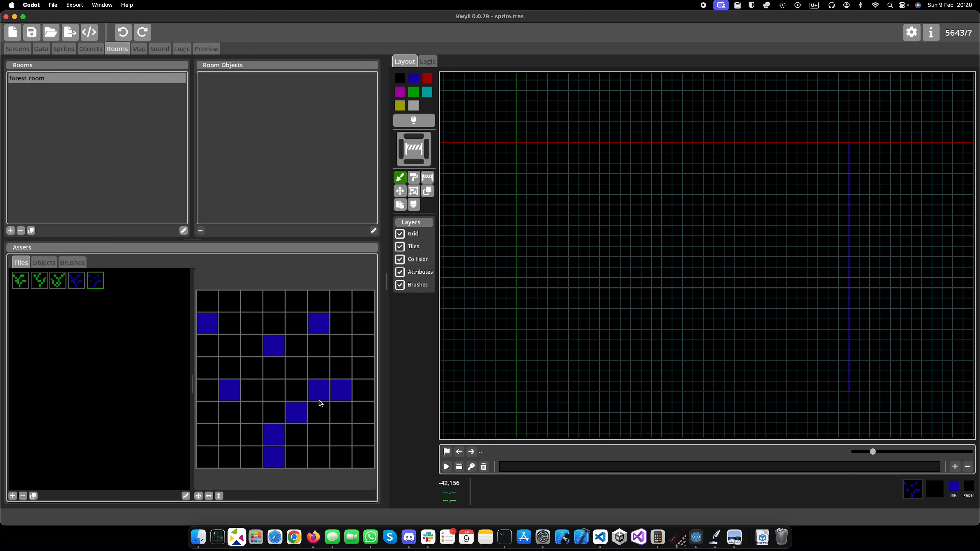
left_click(323, 396)
left_click(273, 438)
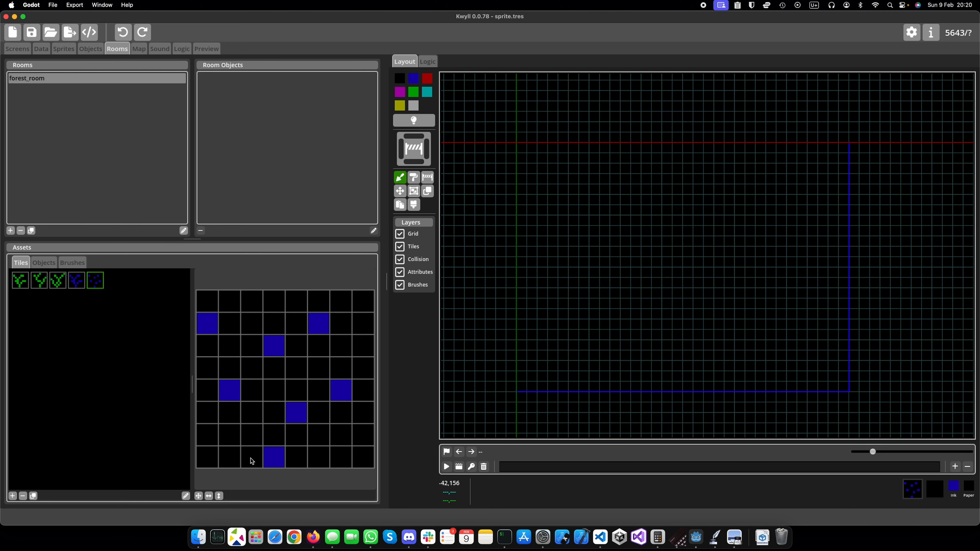
Step: Paint a row of 10 blue plant tiles from the room's origin and a column 8 tiles tall down its left edge
scroll(632, 263, "down", 5)
scroll(632, 263, "right", 3)
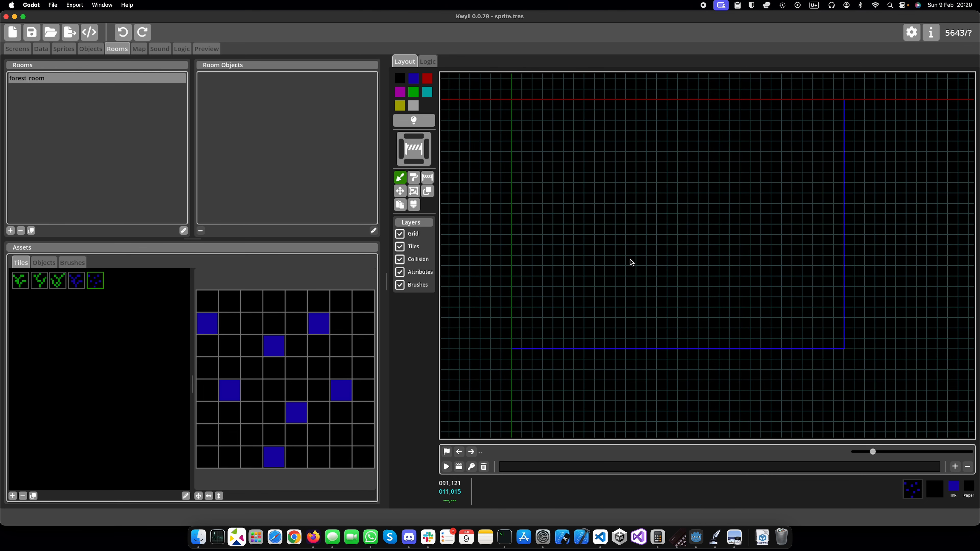
scroll(715, 366, "left", 4)
scroll(715, 366, "up", 4)
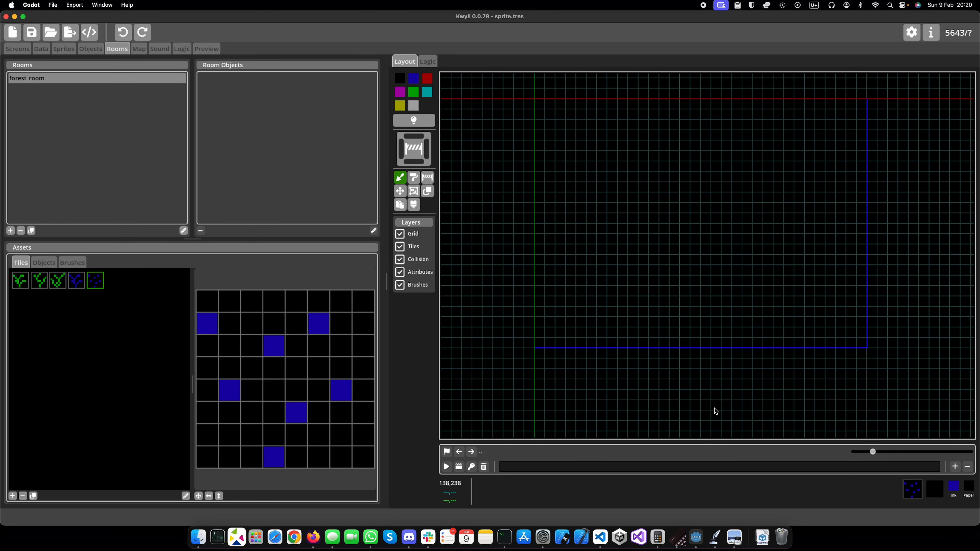
left_click(76, 281)
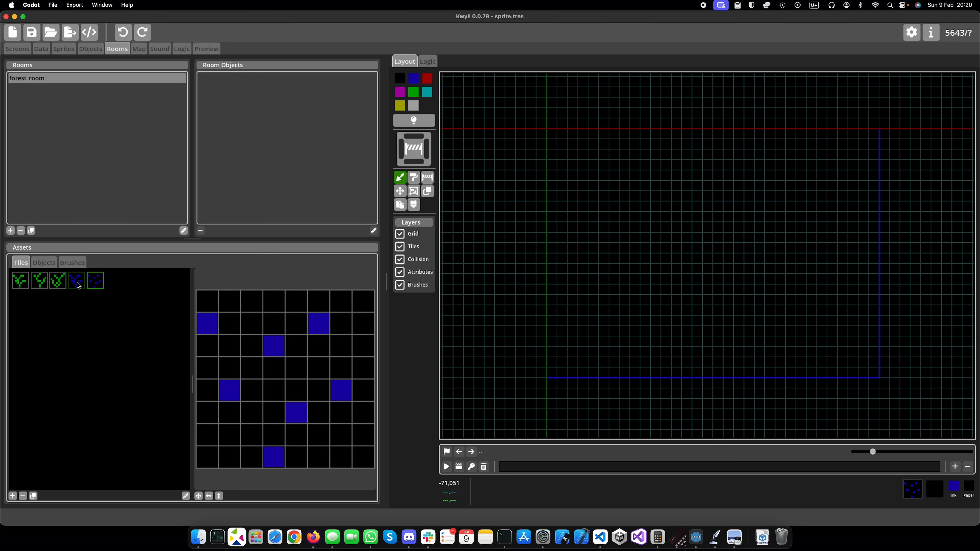
left_click_drag(551, 135, 645, 138)
mouse_move(644, 164)
left_mouse_down()
mouse_move(676, 217)
mouse_move(681, 198)
left_mouse_up()
scroll(677, 217, "up", 4)
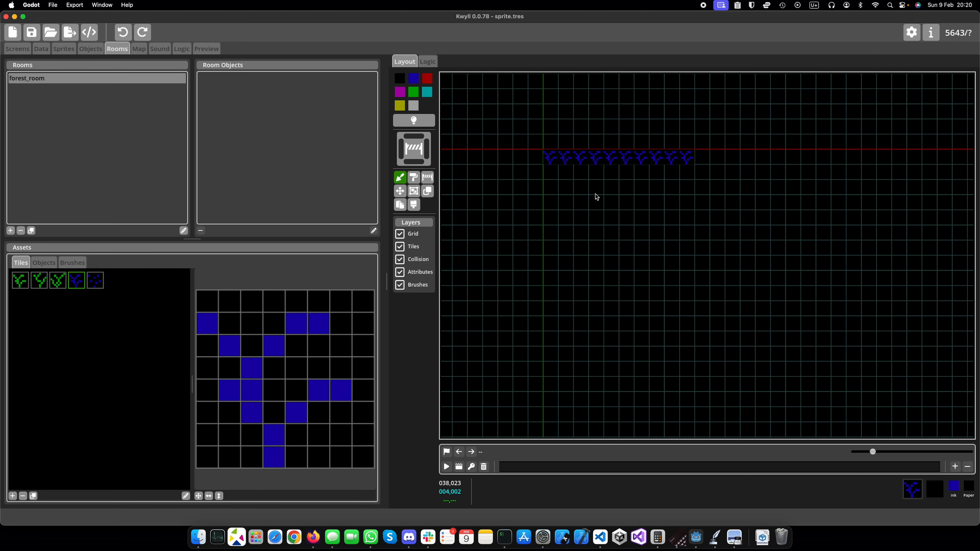
left_click_drag(552, 173, 552, 277)
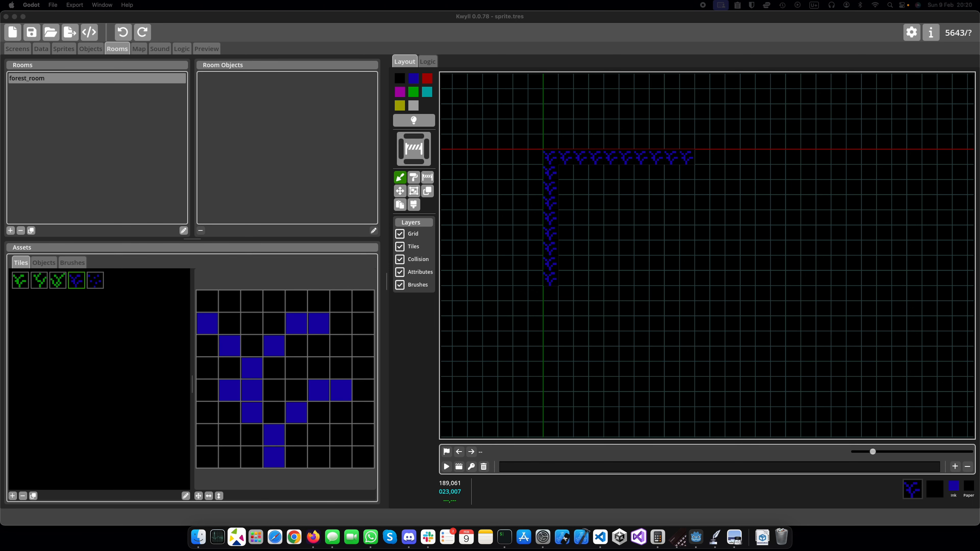
right_click(551, 281)
left_click(562, 263)
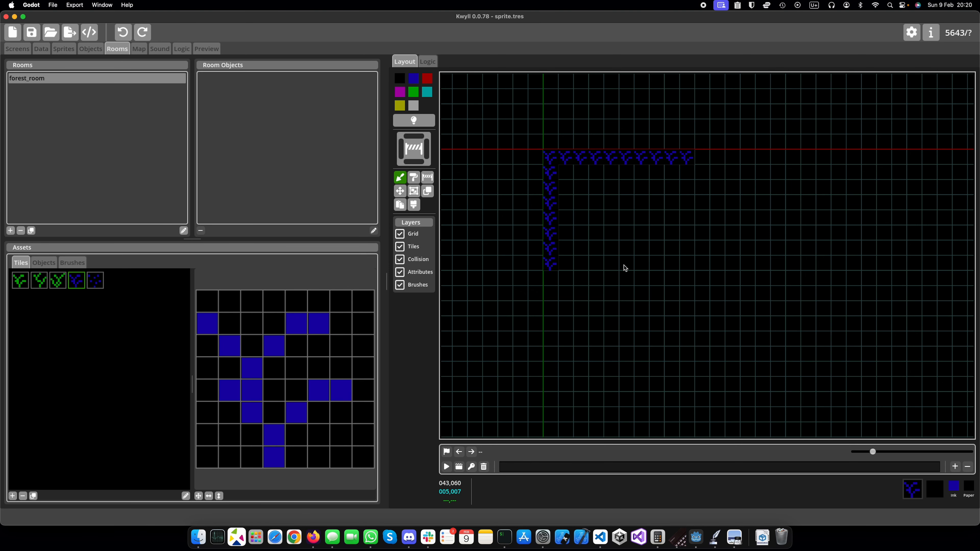
Step: Complete the 10 by 8 blue plant outline and paint three more like it in a two-by-two arrangement with gaps between
mouse_move(566, 266)
left_mouse_down()
mouse_move(682, 265)
mouse_move(686, 171)
mouse_move(650, 193)
mouse_move(663, 243)
mouse_move(747, 241)
mouse_move(746, 164)
mouse_move(656, 162)
left_mouse_up()
scroll(685, 225, "down", 2)
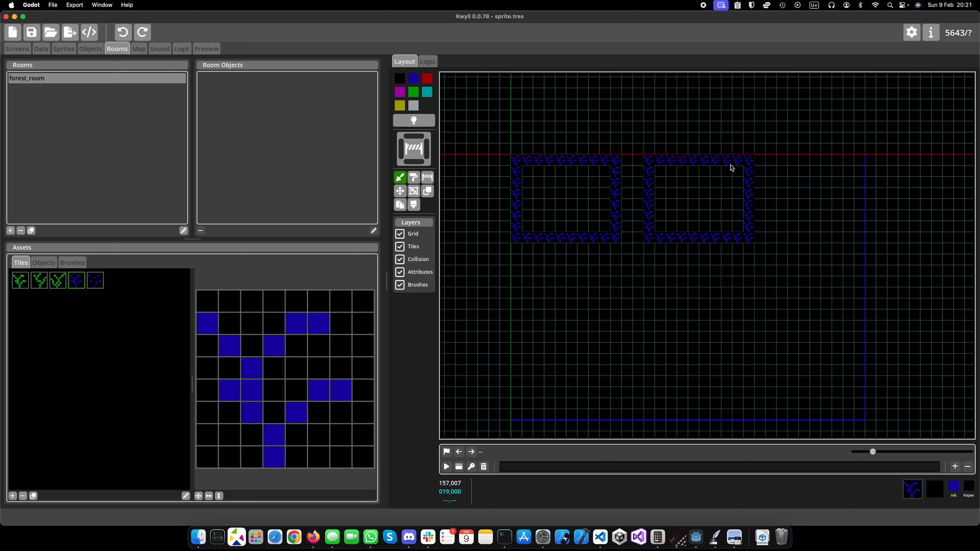
mouse_move(646, 270)
left_mouse_down()
mouse_move(747, 272)
mouse_move(689, 280)
mouse_move(744, 285)
mouse_move(750, 353)
mouse_move(652, 361)
mouse_move(648, 287)
mouse_move(525, 284)
mouse_move(514, 357)
mouse_move(588, 363)
mouse_move(617, 340)
mouse_move(618, 295)
left_mouse_up()
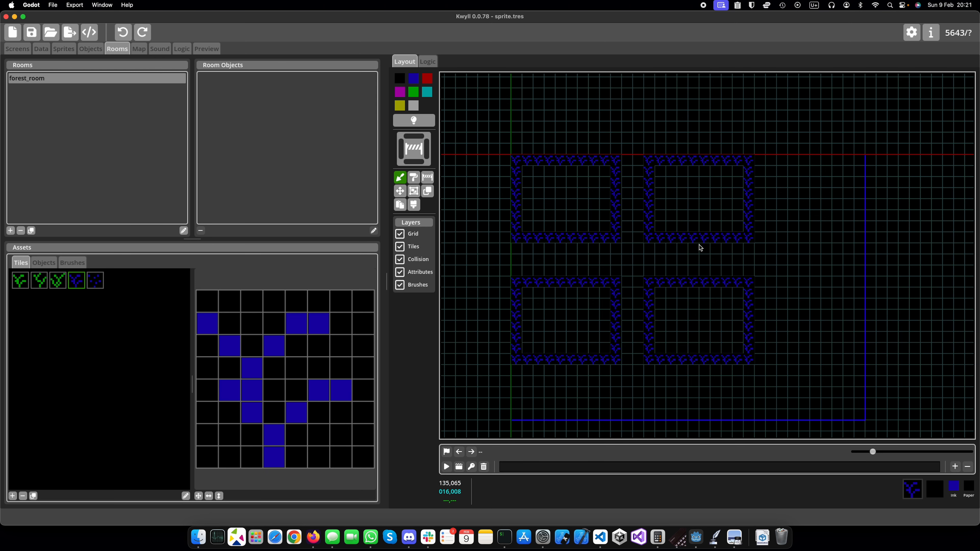
Step: Set the project window to 22 tiles wide and 19 tiles high to match the extent of the four outlines
scroll(700, 247, "up", 3)
scroll(726, 267, "down", 1)
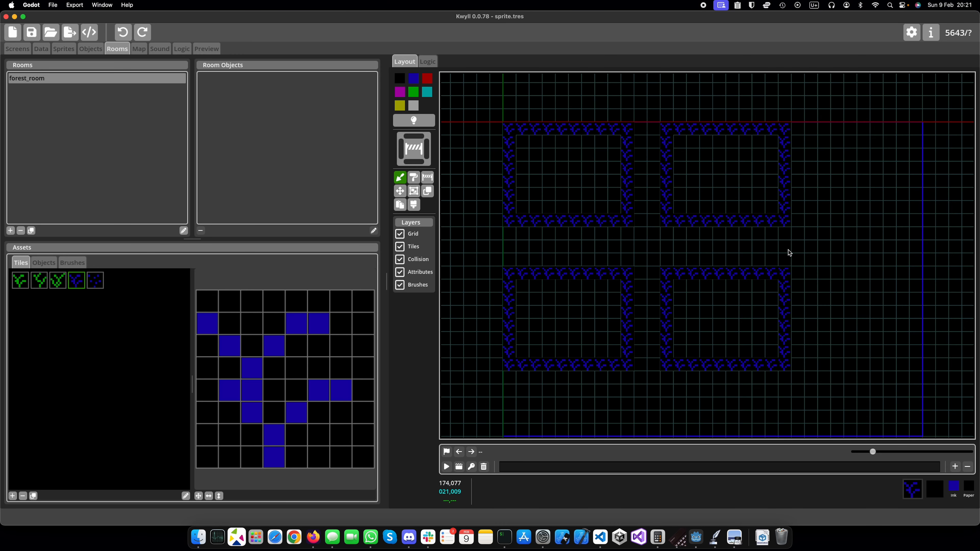
left_click_drag(831, 306, 807, 284)
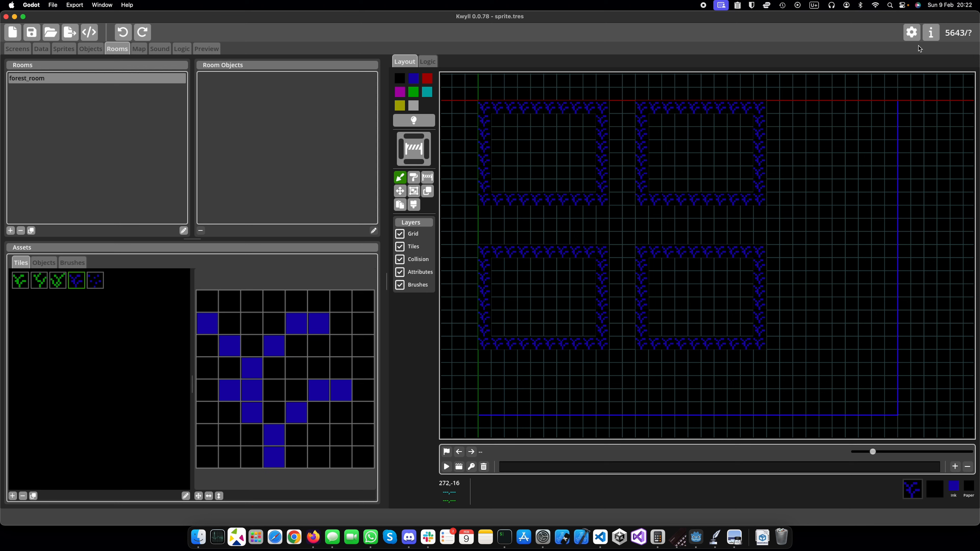
left_click(911, 34)
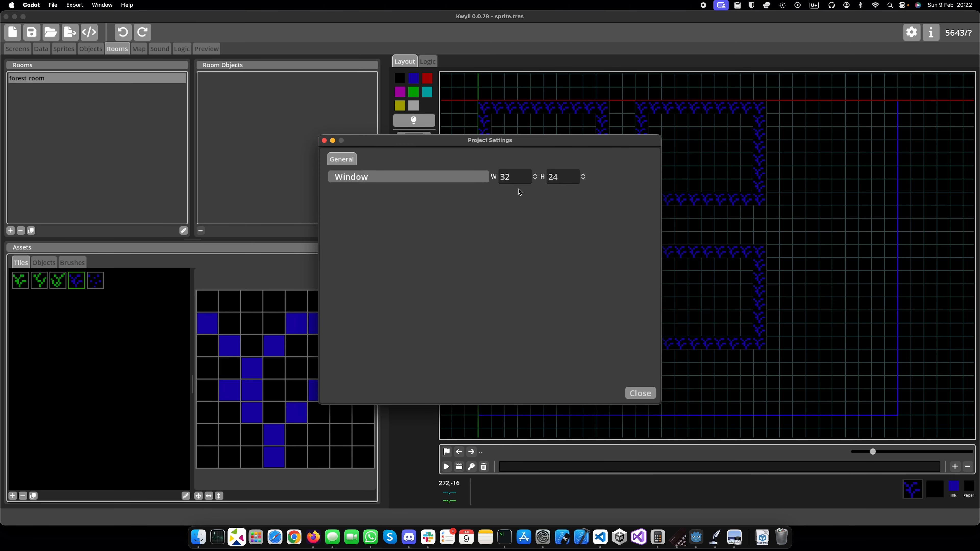
double_click(531, 180)
type("22")
left_click_drag(570, 140, 364, 125)
double_click(359, 161)
type("20")
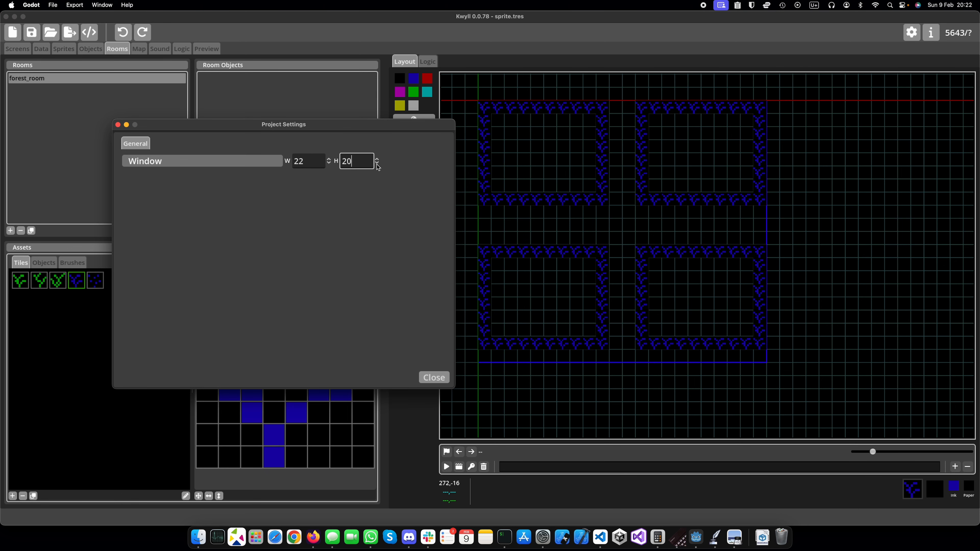
left_click(434, 377)
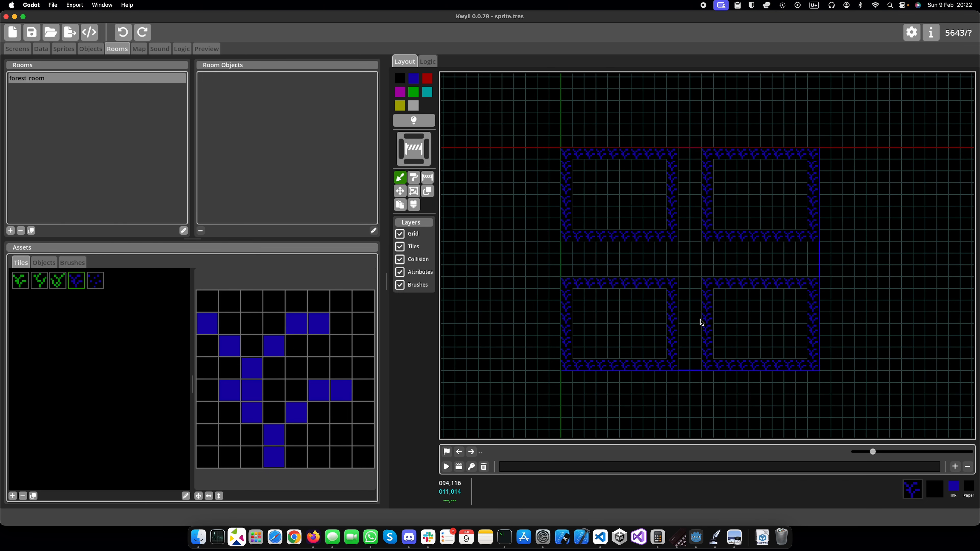
Step: Select the upper-left blue plant outline and paste a copy below the lower-left outline, outside the room window
left_click_drag(713, 339, 684, 282)
scroll(684, 280, "down", 4)
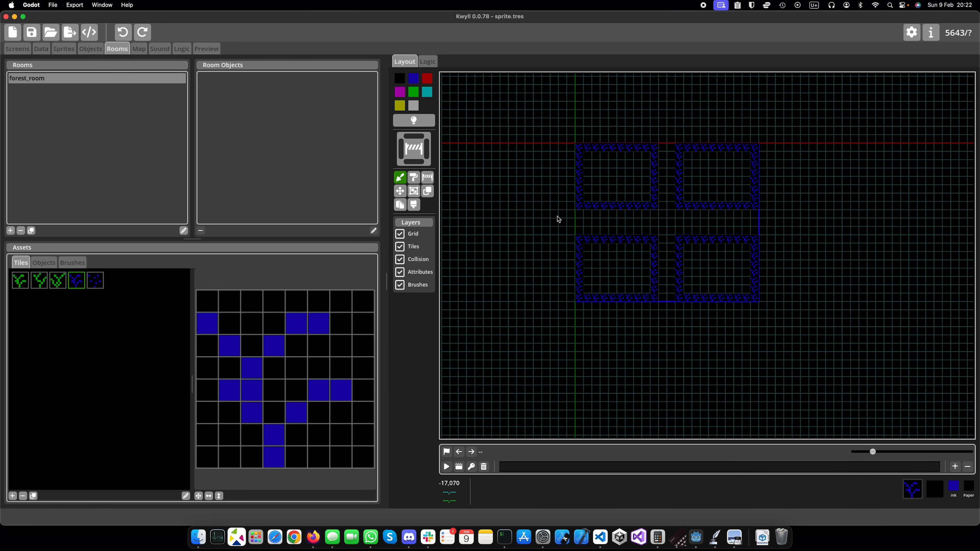
left_click(416, 196)
left_click_drag(578, 150, 658, 210)
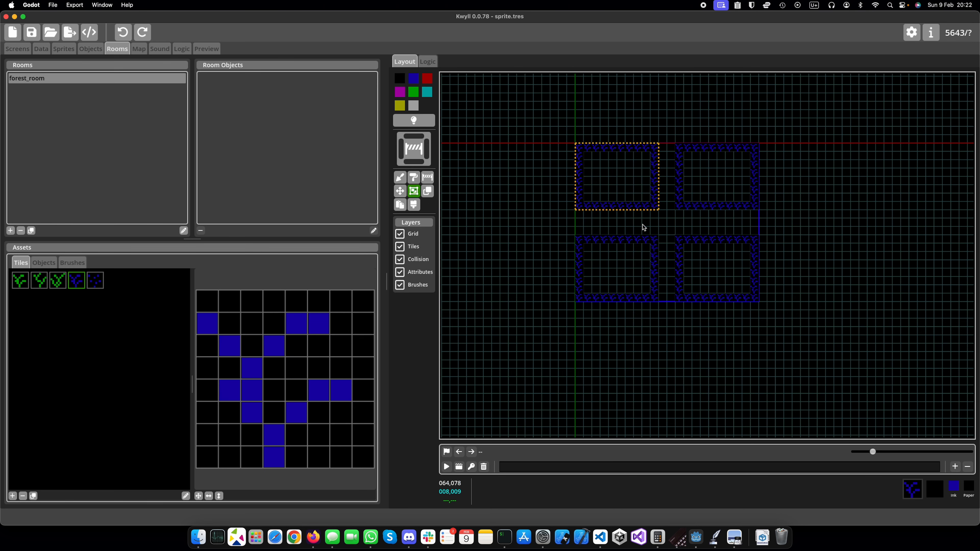
left_click(579, 342)
left_click(399, 207)
scroll(615, 304, "up", 5)
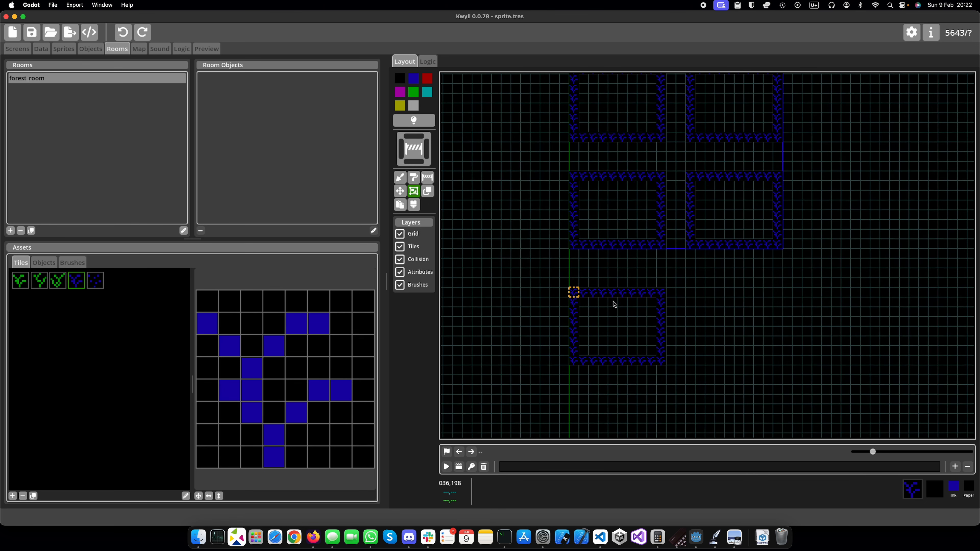
Step: Paint three green plant tiles near the upper-right corner of the pasted blue outline
scroll(541, 270, "up", 5)
left_click(21, 280)
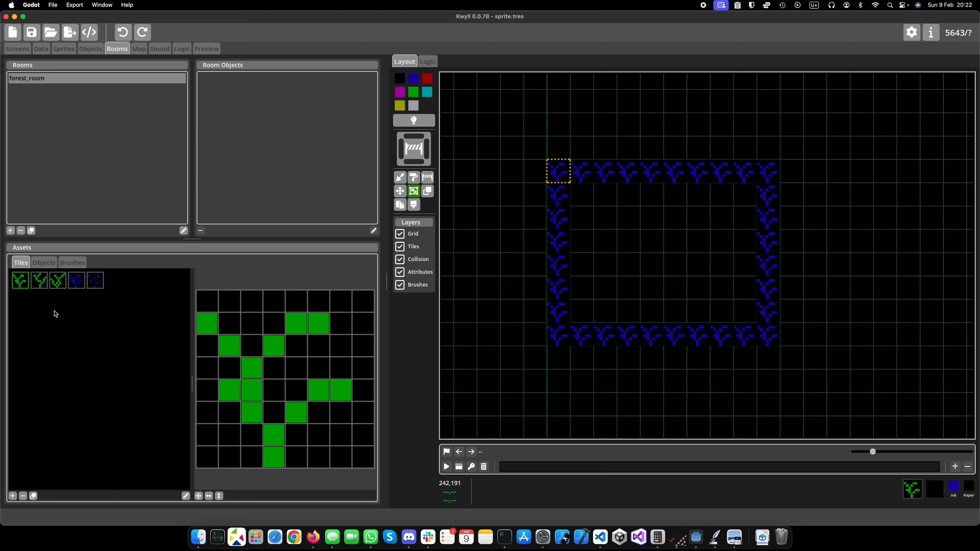
left_click(770, 219)
left_click(746, 197)
left_click(771, 223)
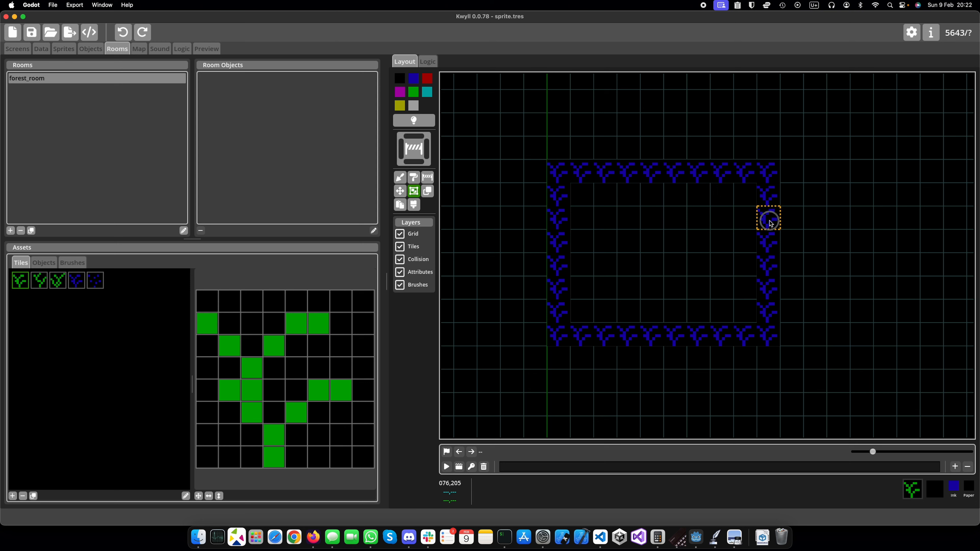
left_click(401, 178)
left_click(769, 218)
left_click(745, 195)
left_click(718, 217)
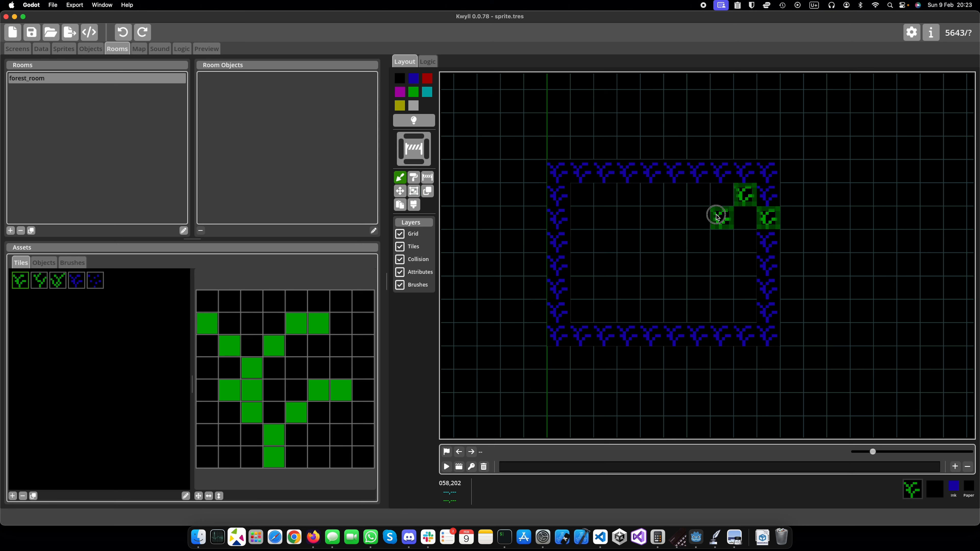
Step: Extend the green plants as a stepped diagonal to the outline's lower-left corner and erase the blue tiles outside it on the right and bottom edges
left_click_drag(716, 217, 683, 216)
left_click(680, 241)
left_click(680, 263)
left_click(652, 242)
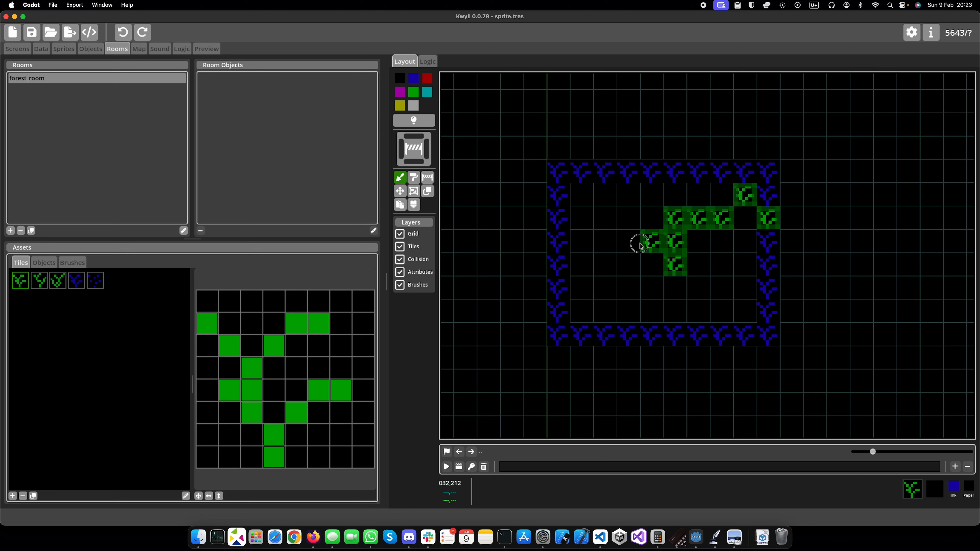
left_click(629, 242)
left_click(625, 265)
mouse_move(614, 266)
left_mouse_down()
mouse_move(607, 309)
mouse_move(584, 326)
mouse_move(705, 335)
mouse_move(768, 243)
left_mouse_up()
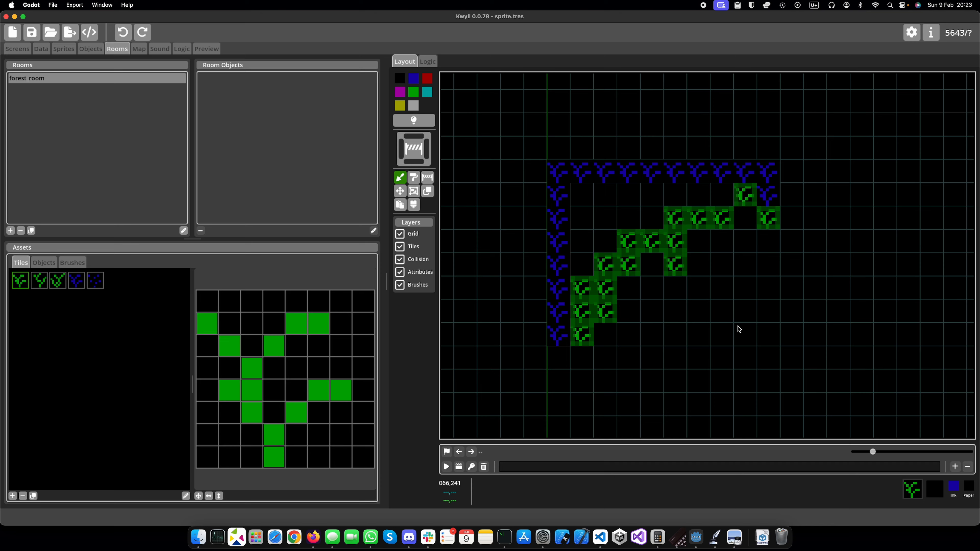
Step: Fill the area behind the green plants with blue plant tiles and the outer upper-left corner with sparse dotted blue tiles
scroll(738, 328, "up", 1)
left_click(76, 280)
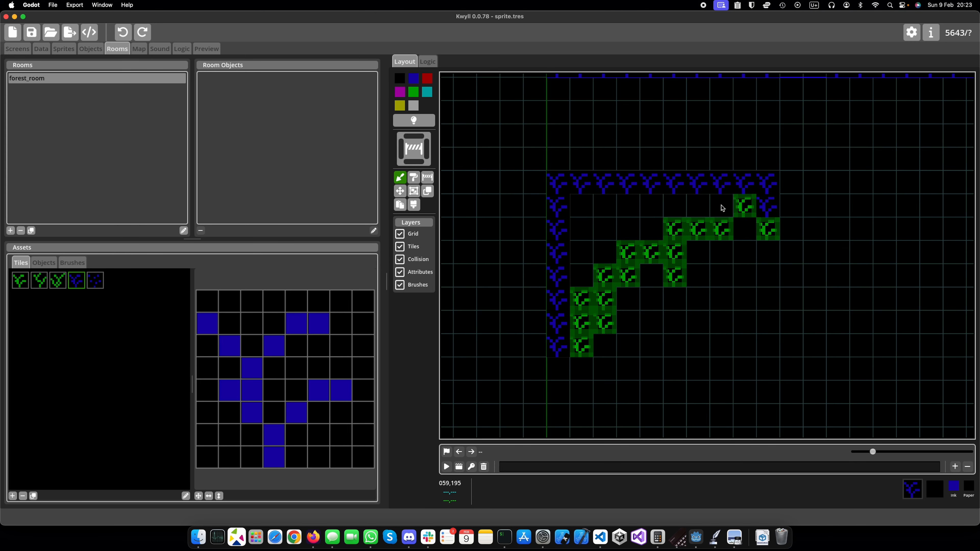
mouse_move(722, 208)
left_mouse_down()
mouse_move(661, 206)
mouse_move(582, 252)
mouse_move(580, 269)
mouse_move(576, 224)
mouse_move(591, 192)
mouse_move(567, 193)
mouse_move(604, 205)
left_mouse_up()
left_click(96, 280)
left_click_drag(747, 186, 647, 182)
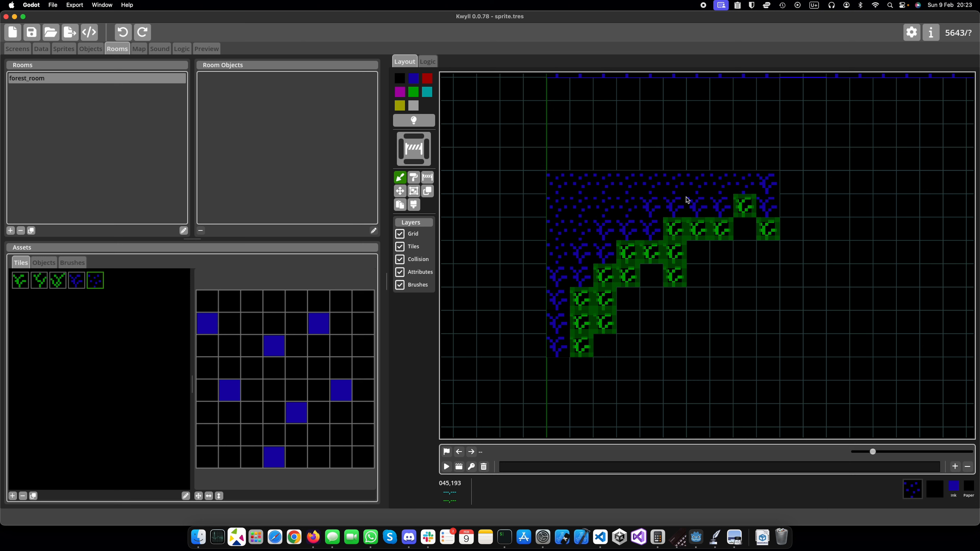
Step: Touch up the blue shading, replacing two dotted tiles near the right end of the top row with blue plant tiles
left_click(76, 281)
left_click(745, 182)
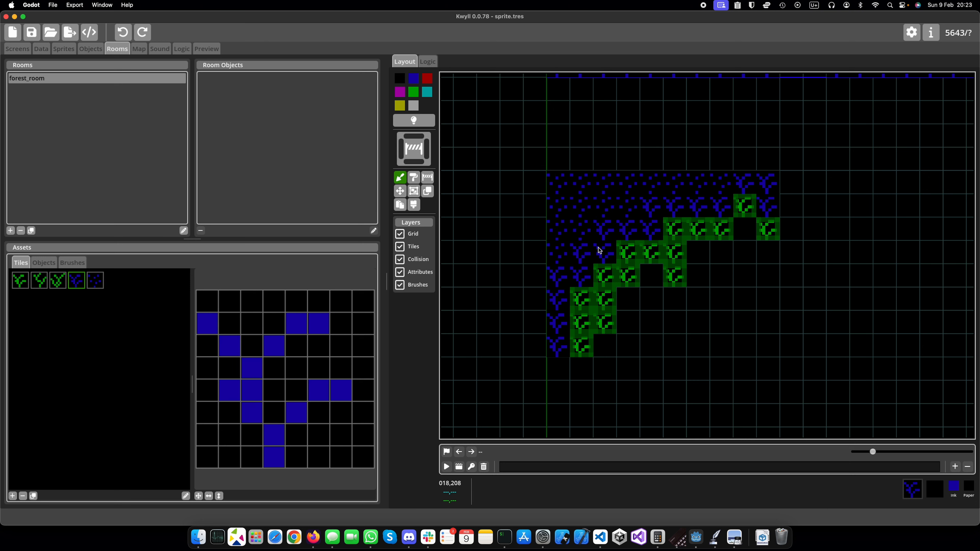
left_click(95, 280)
left_click(600, 232)
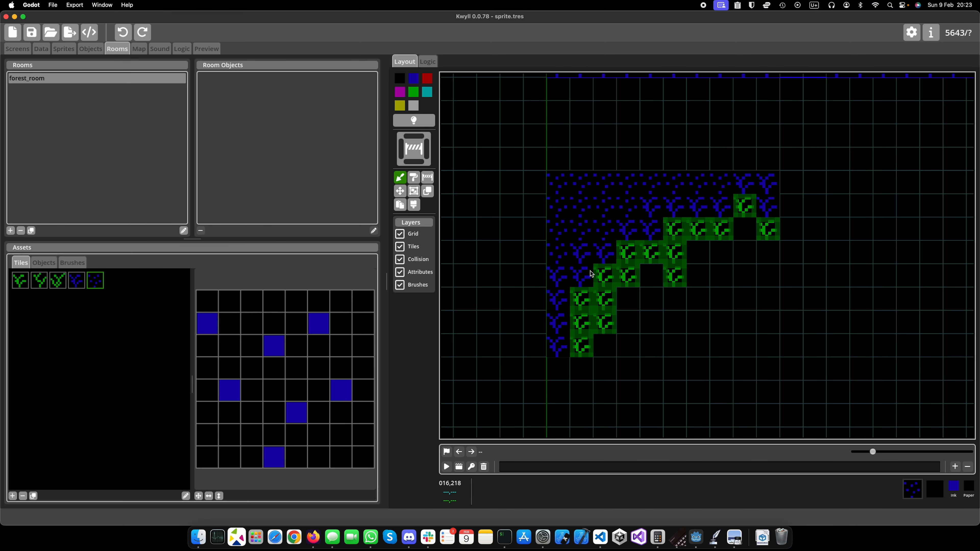
left_click(76, 281)
left_click(601, 230)
left_click(720, 183)
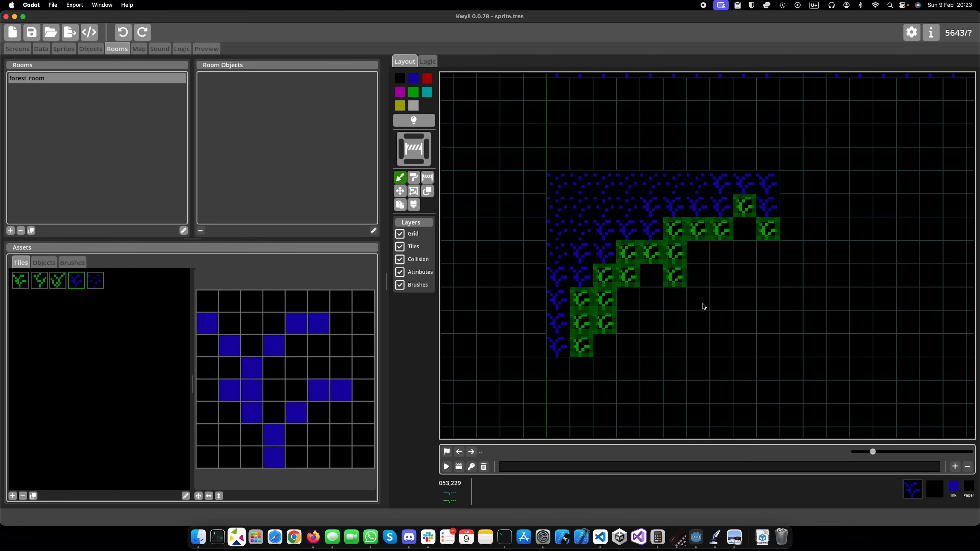
scroll(703, 306, "down", 2)
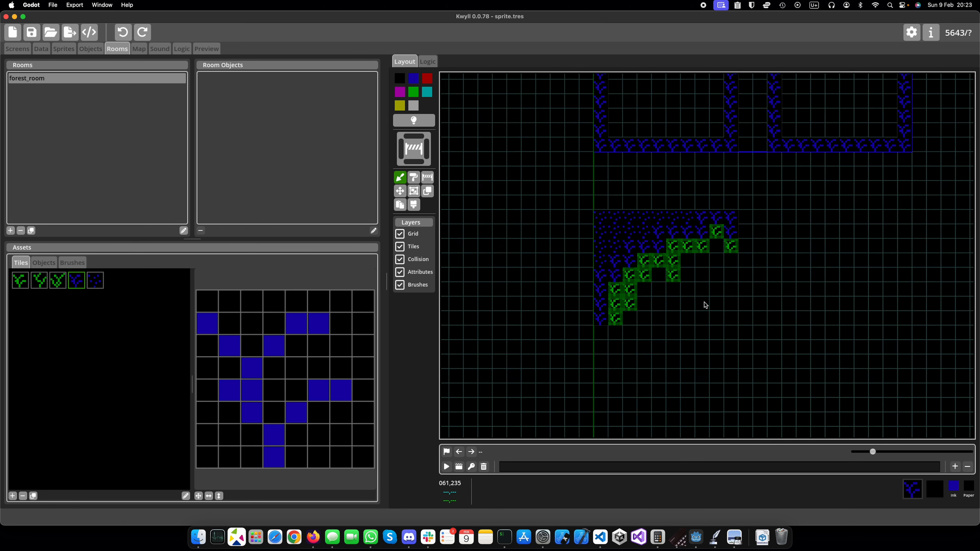
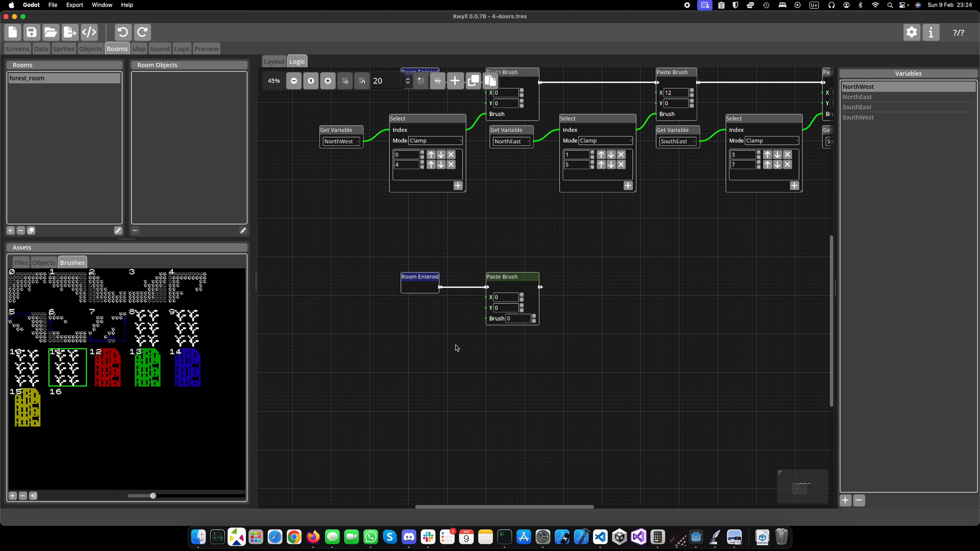
Step: Add a Select node below the second Room Entered node and connect it to the Paste Brush node's Brush input
right_click(455, 346)
type("select")
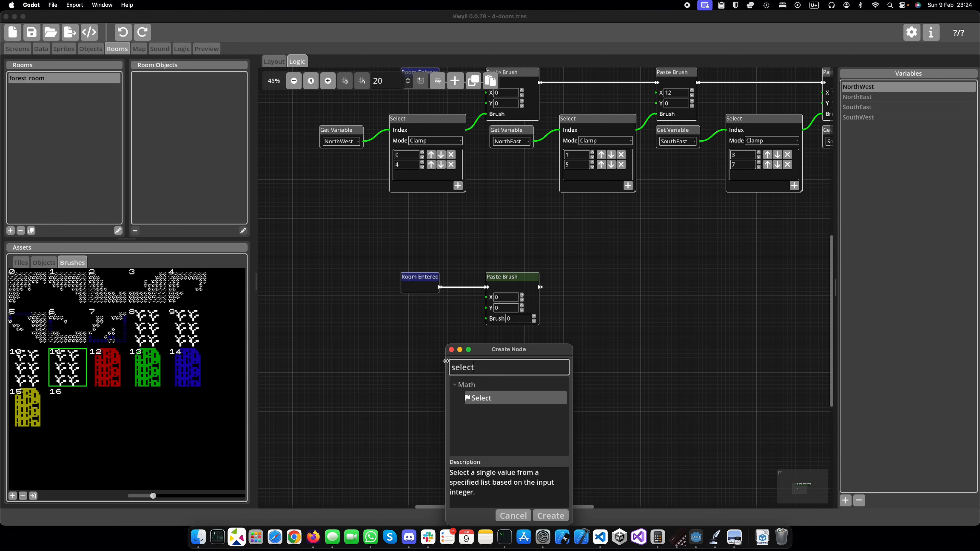
key("Return")
mouse_move(469, 366)
left_mouse_down()
mouse_move(412, 340)
mouse_move(468, 347)
mouse_move(486, 319)
left_mouse_up()
Step: Create two room variables named NorthExit and EastExit
left_click(845, 501)
type("NorthExit")
left_click(503, 296)
left_click(846, 501)
type("EastExit")
left_click(504, 296)
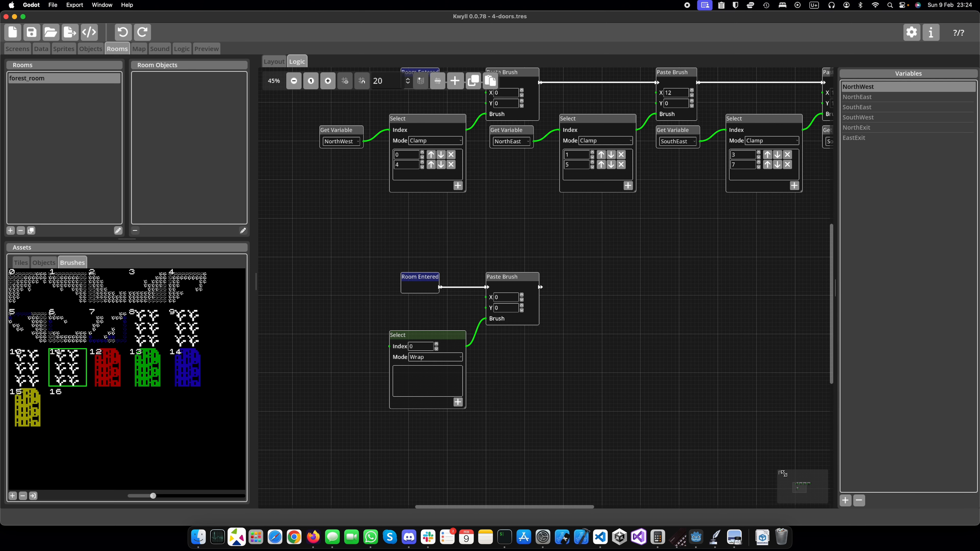
Step: Create two more room variables named SouthExit and WestExit
left_click(845, 500)
left_click_drag(450, 255, 426, 260)
type("S")
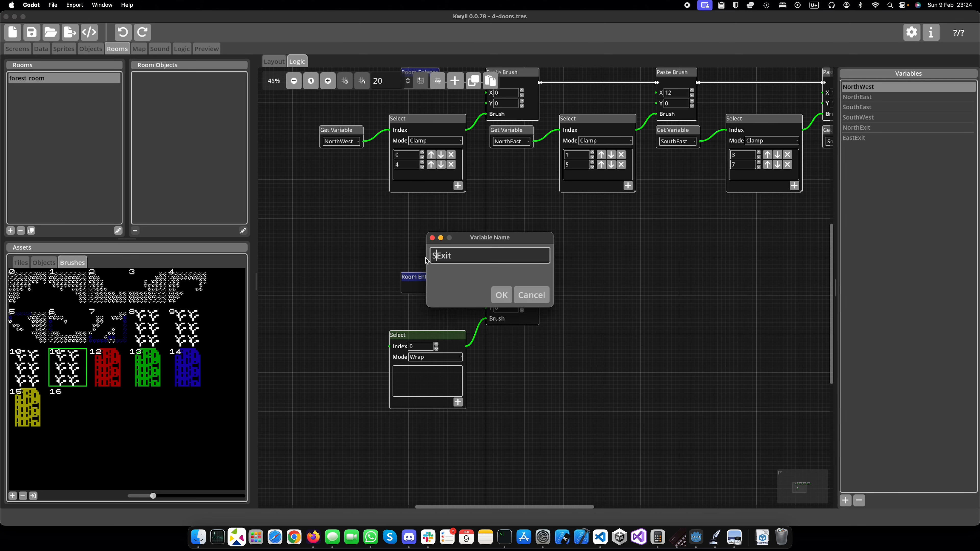
type("outh")
left_click(501, 296)
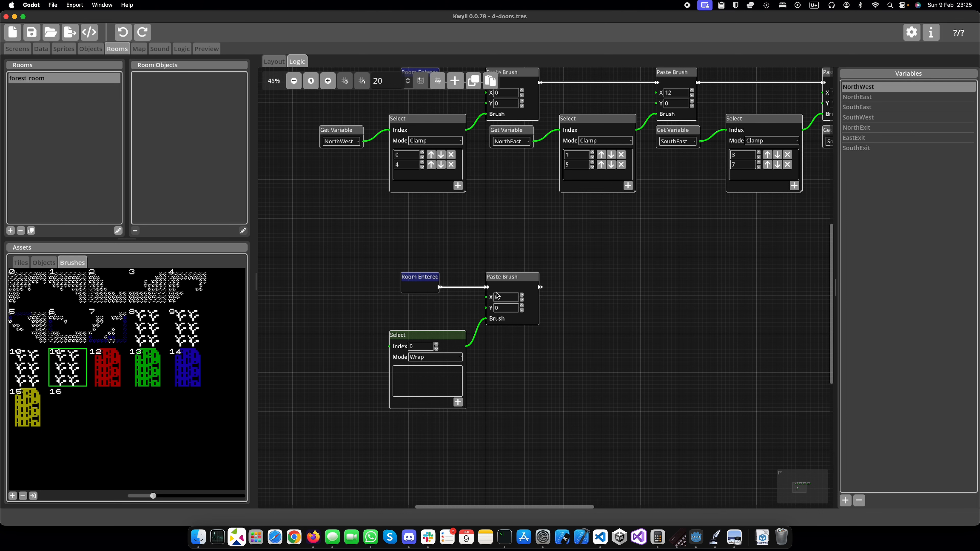
left_click(845, 500)
left_click_drag(454, 258, 427, 260)
type("West")
left_click(501, 296)
Step: Feed the NorthExit variable into the new Select node's Index, and set the node to Clamp mode with a taller list area
left_click_drag(857, 127, 390, 346)
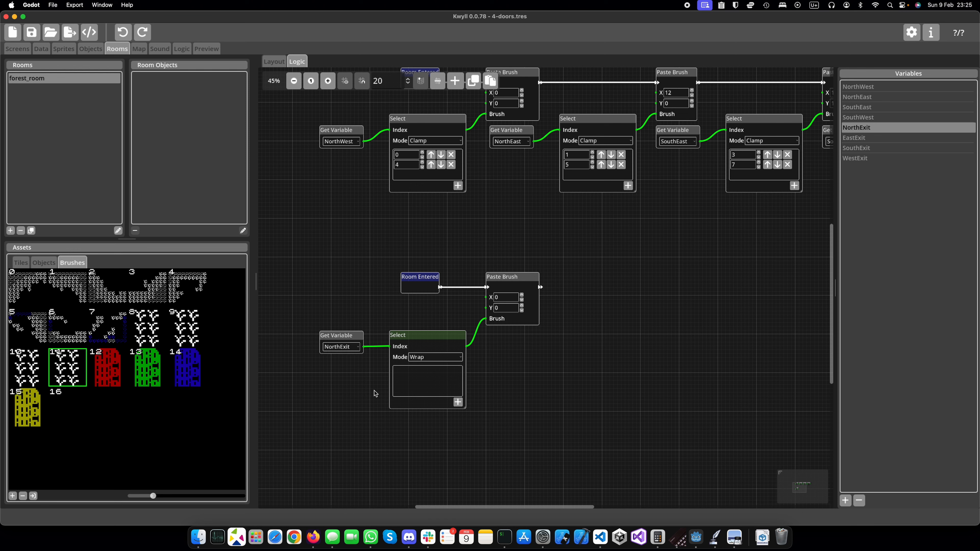
left_click(426, 362)
left_click(426, 381)
left_click_drag(467, 414, 467, 445)
scroll(501, 357, "up", 3)
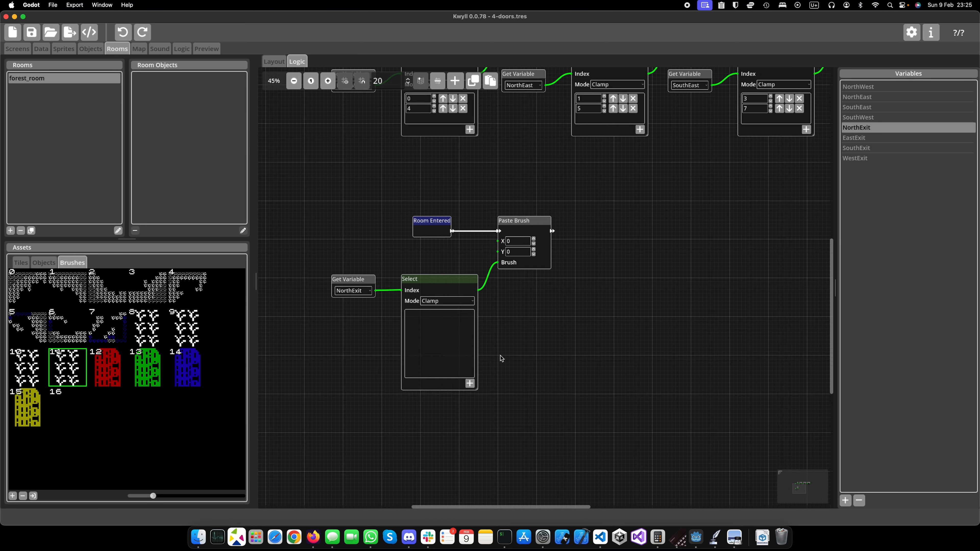
Step: Add six entries to the NorthExit Select node and set the first two to brushes 16 and 8
left_click(454, 395)
left_click(454, 395)
left_click(454, 395)
left_click(454, 395)
left_click(454, 395)
left_click(454, 395)
double_click(370, 285)
type("16")
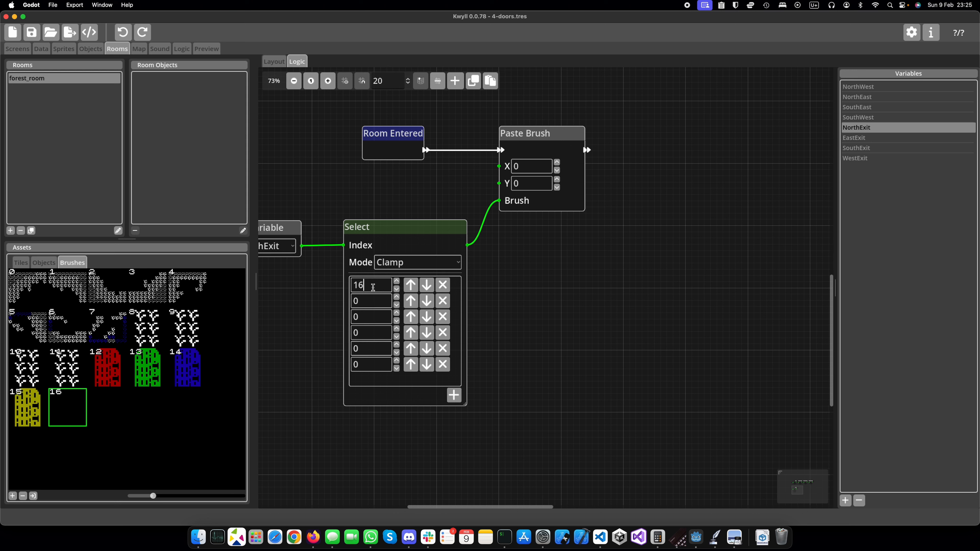
left_click(372, 300)
left_click(152, 335)
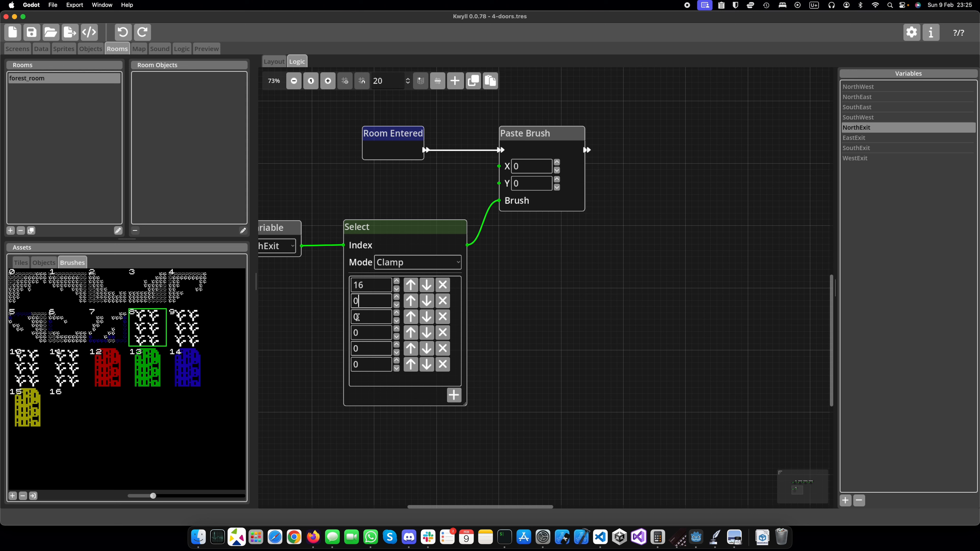
key("BackSpace")
type("8")
Step: Set the Select node's third and fourth entries to the red and green door brushes, 12 and 13
left_click(114, 374)
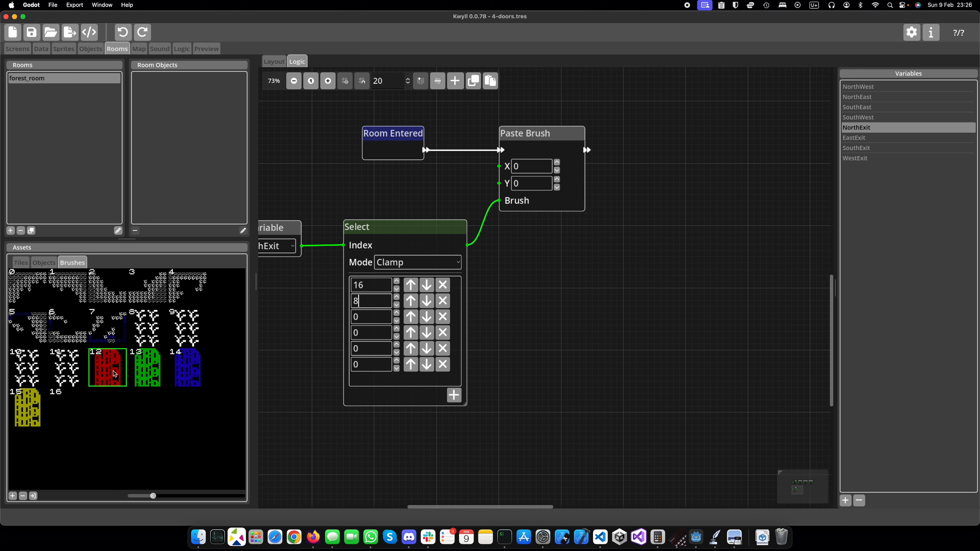
left_click(148, 369)
left_click(187, 368)
left_click(41, 410)
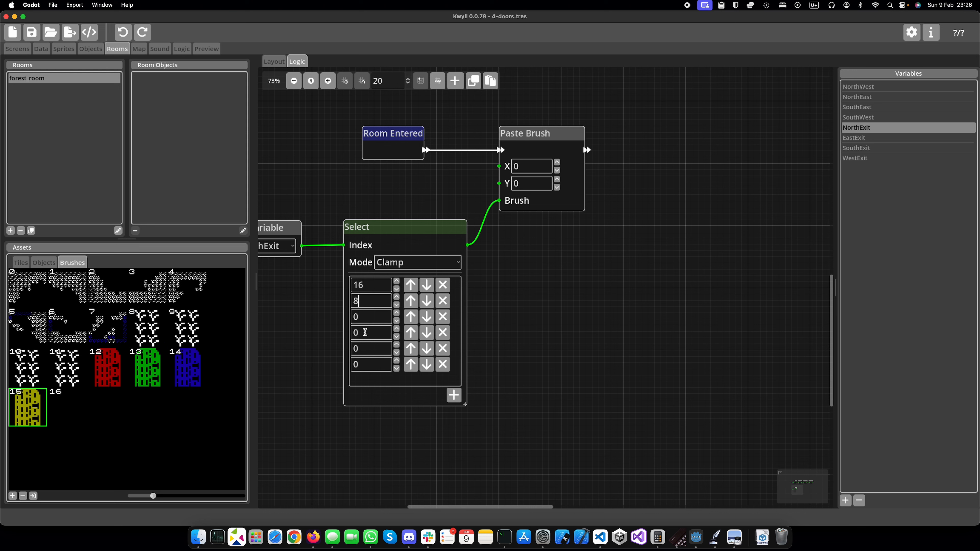
left_click(370, 317)
key("BackSpace")
type("12")
left_click(366, 334)
key("BackSpace")
type("13")
Step: Set the Select node's fifth and sixth entries to the blue and yellow door brushes, 14 and 15
left_click(369, 350)
key("BackSpace")
type("14")
left_click(370, 365)
key("BackSpace")
type("15")
scroll(523, 350, "down", 2)
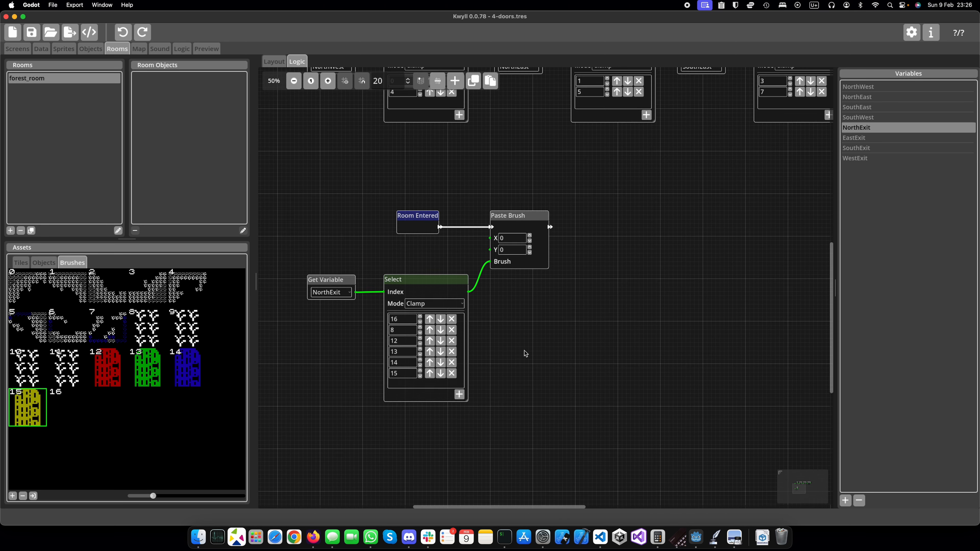
Step: Duplicate the NorthExit Get Variable, Select and Paste Brush nodes to the right and run the copied Paste Brush after the first one
left_click_drag(297, 267, 526, 361)
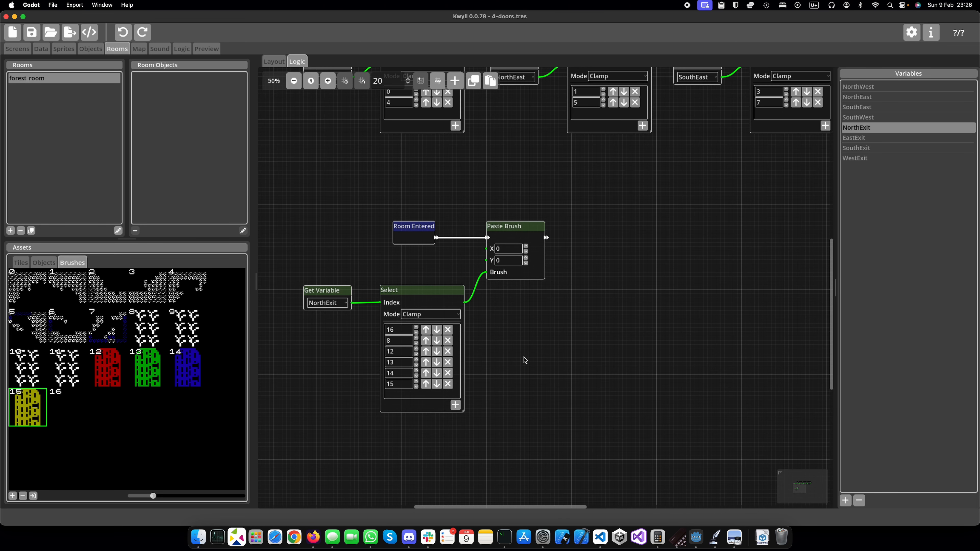
left_click(473, 81)
left_click(491, 80)
left_click_drag(422, 290, 610, 290)
scroll(579, 309, "right", 3)
left_click_drag(480, 212, 607, 212)
Step: Set the copied Get Variable node to EastExit and the copied Select node's second entry to 9
left_click(447, 277)
left_click(454, 340)
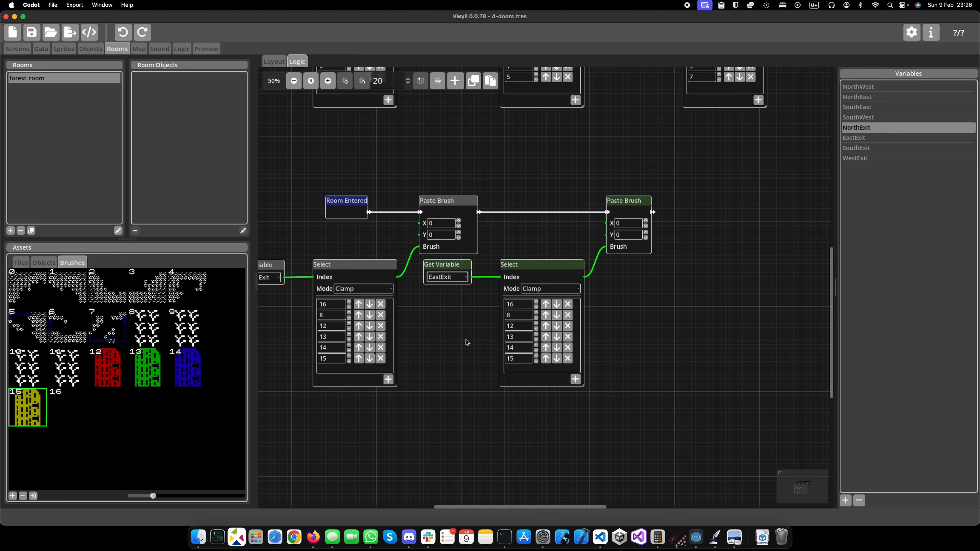
left_click(602, 323)
scroll(600, 324, "up", 1)
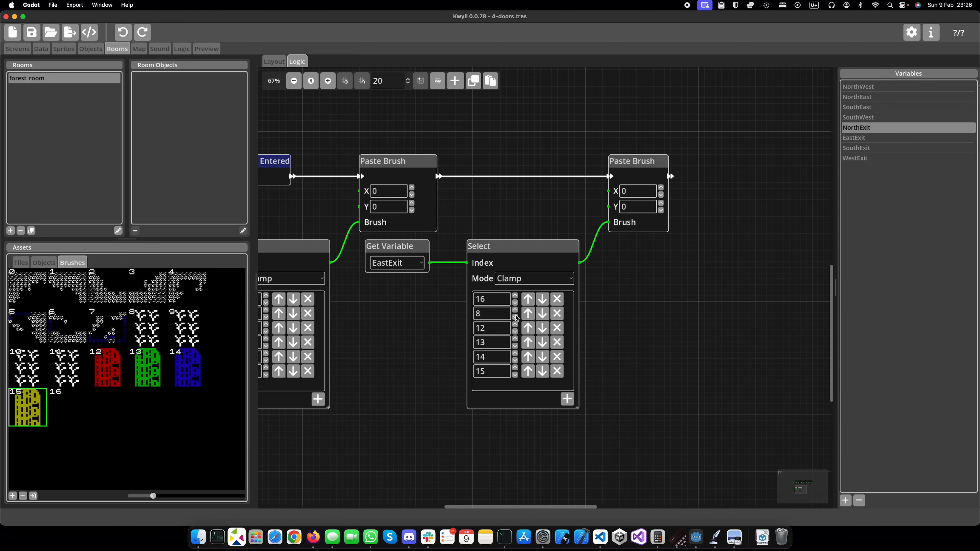
left_click(515, 311)
scroll(582, 322, "down", 3)
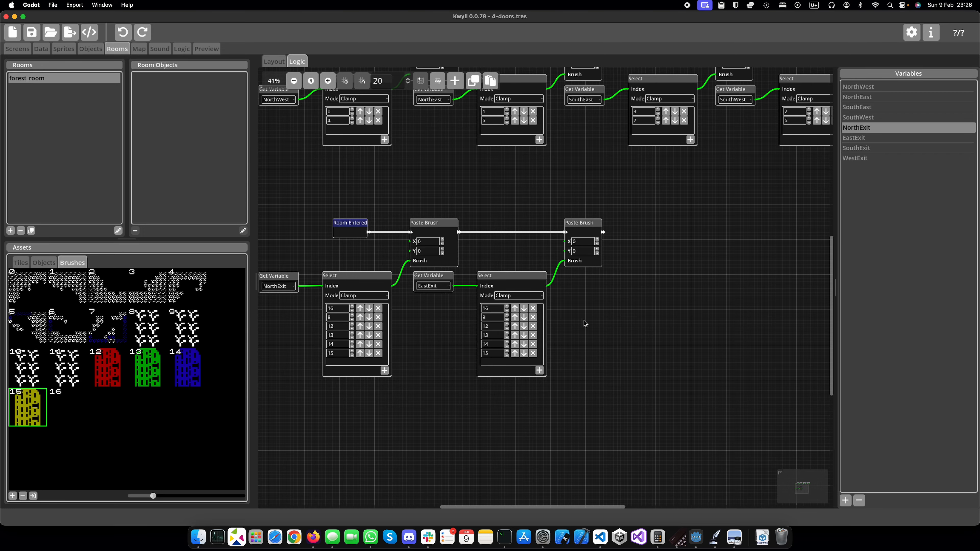
Step: Duplicate the EastExit node group to the right, chain its Paste Brush after the second one, and set its second Select entry to 10
mouse_move(358, 272)
left_mouse_down()
mouse_move(520, 307)
mouse_move(576, 336)
left_mouse_up()
left_click(538, 225, "super")
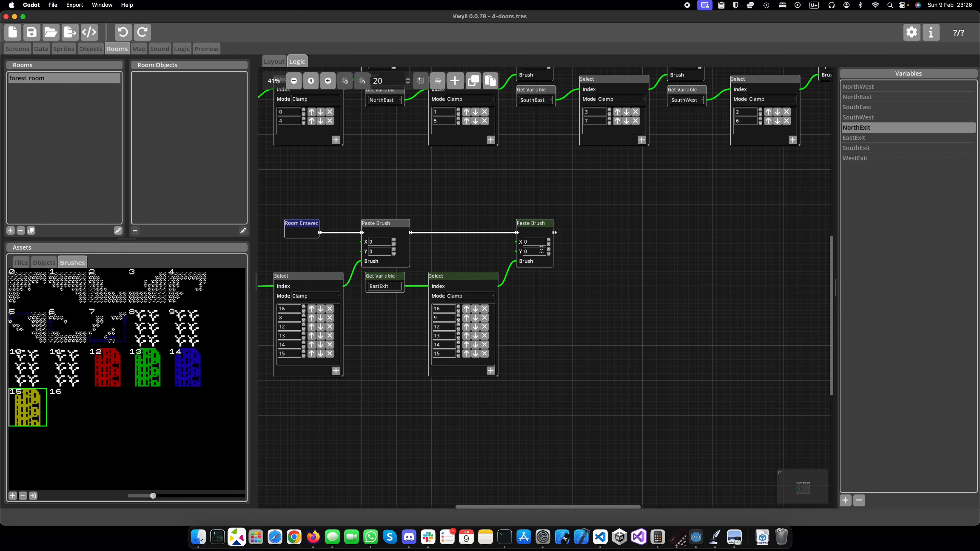
left_click(473, 81)
left_click(490, 81)
left_click_drag(561, 247, 692, 226)
left_click_drag(555, 232, 668, 233)
left_click(610, 316)
Step: Add a fourth copy of the node group at the end of the chain, with 11 as its second Select entry
left_click(473, 81)
left_click(490, 82)
left_click_drag(606, 229, 762, 203)
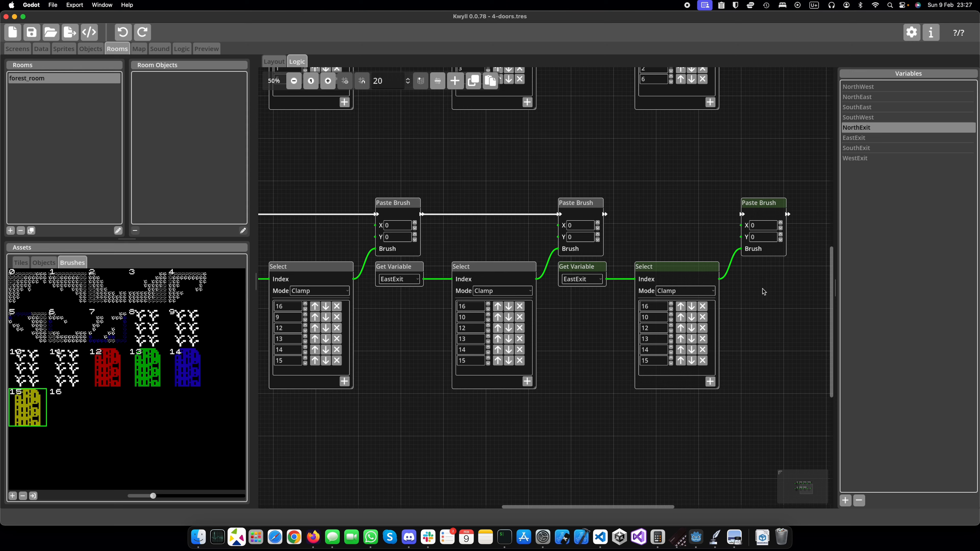
left_click_drag(764, 292, 635, 287)
left_click_drag(456, 210, 595, 214)
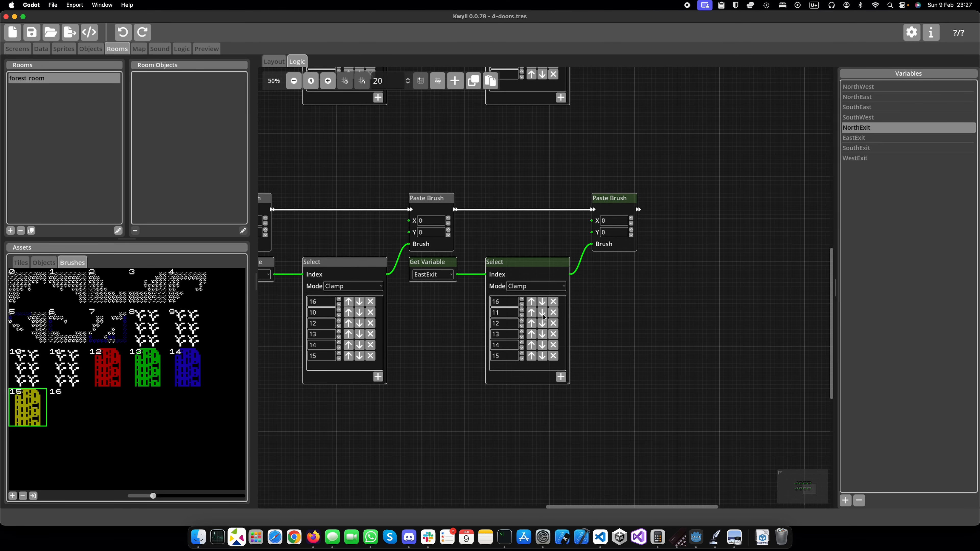
Step: Check the north exit's tile position in the room layout and set the NorthExit Paste Brush node's X to 10
scroll(614, 313, "left", 10)
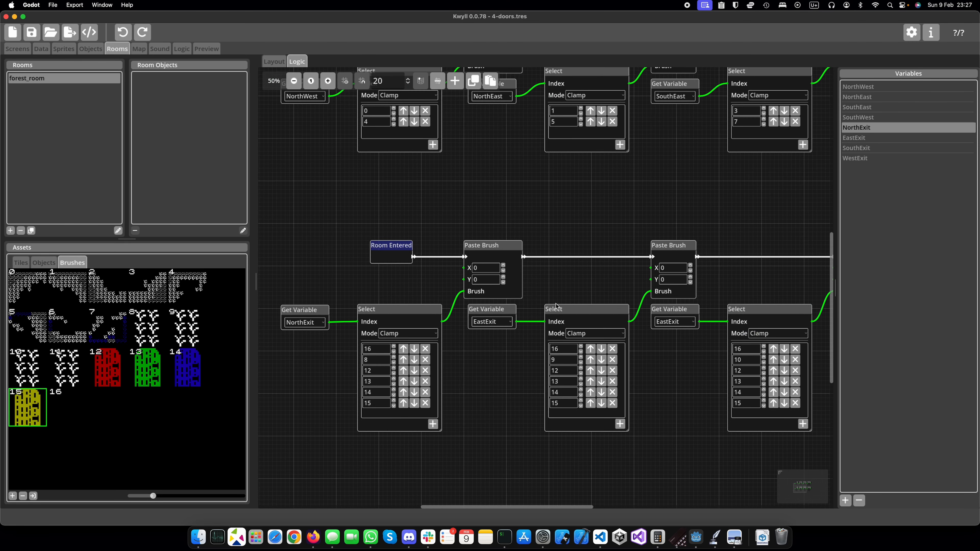
left_click(274, 61)
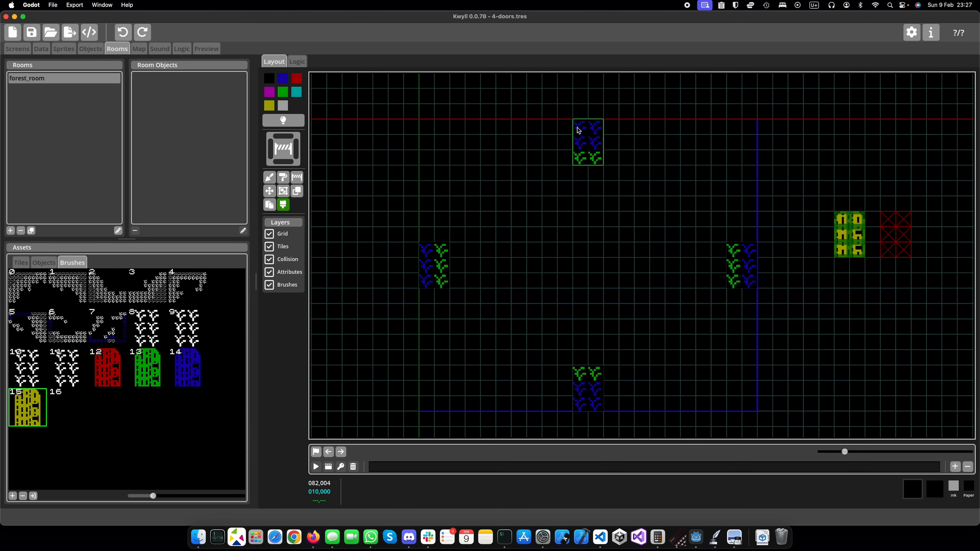
left_click(297, 62)
left_click(481, 268)
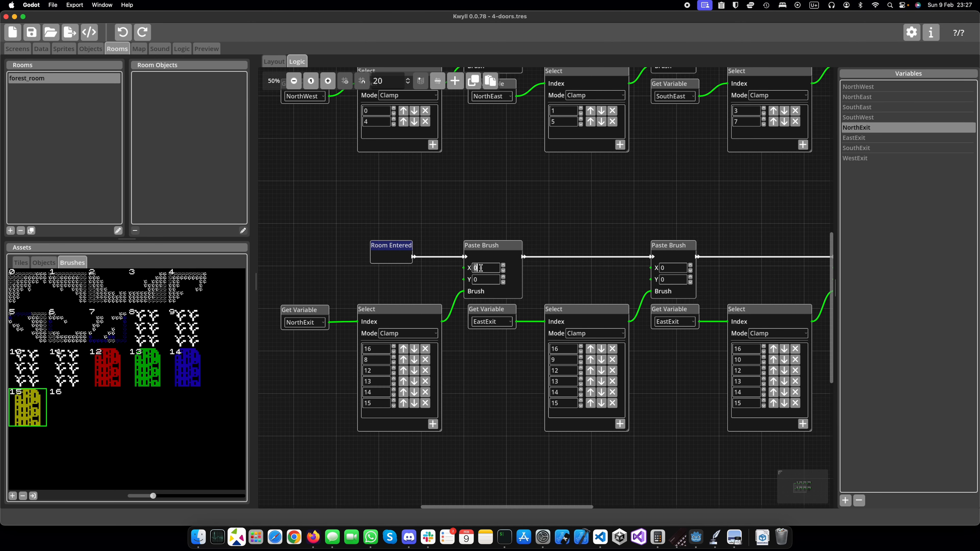
type("10")
key("Return")
Step: Check the east exit's tile position in the room layout and set the second exit Paste Brush node to X 20, Y 8
scroll(517, 290, "right", 3)
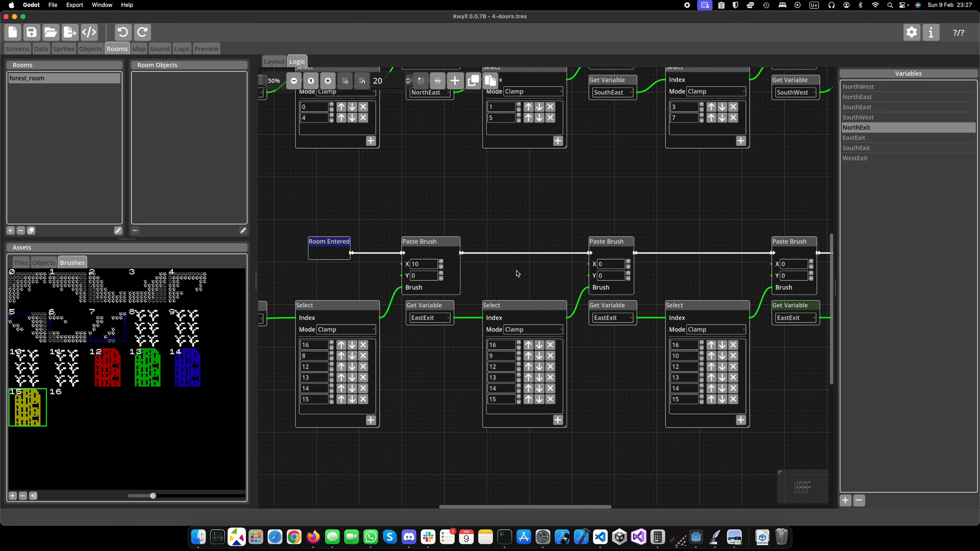
left_click(274, 62)
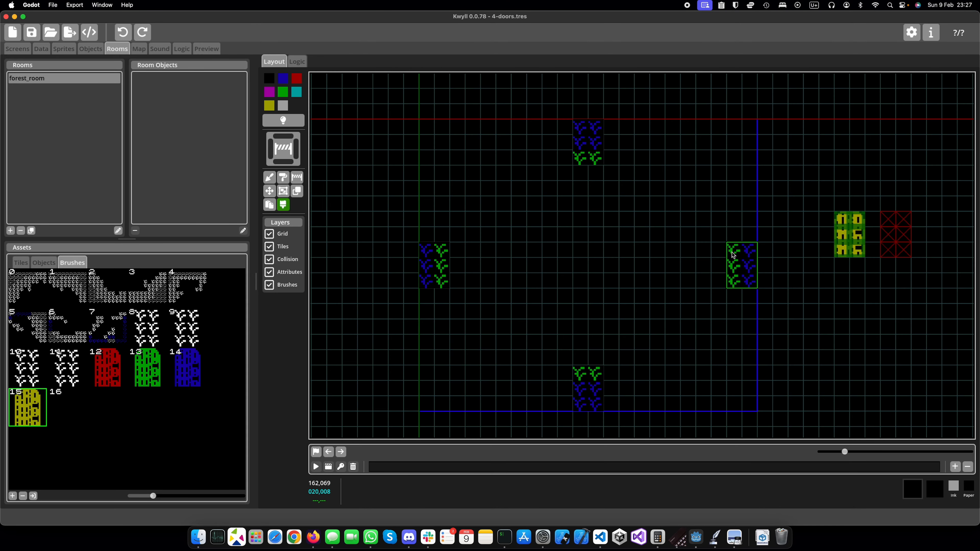
left_click(298, 62)
left_click(582, 262)
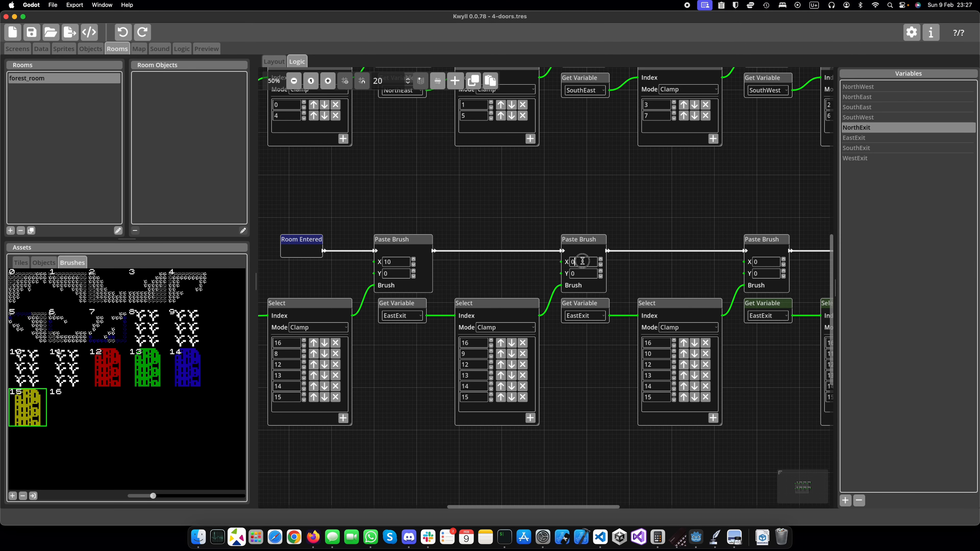
type("20")
left_click(583, 273)
type("08")
Step: Set the last Get Variable node in the exit chain to WestExit and the one before it to SouthExit
left_click_drag(648, 274, 490, 269)
left_click(610, 312)
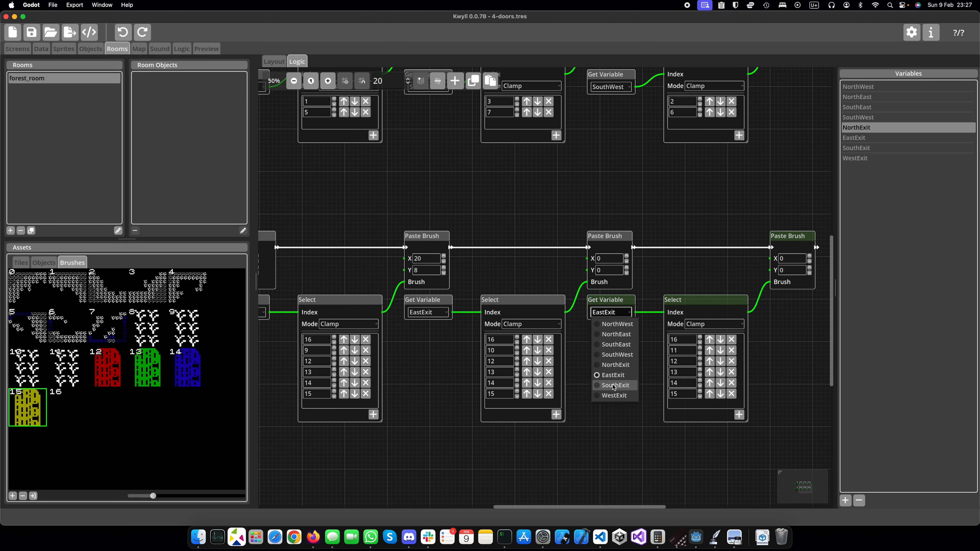
left_click(607, 395)
left_click(436, 313)
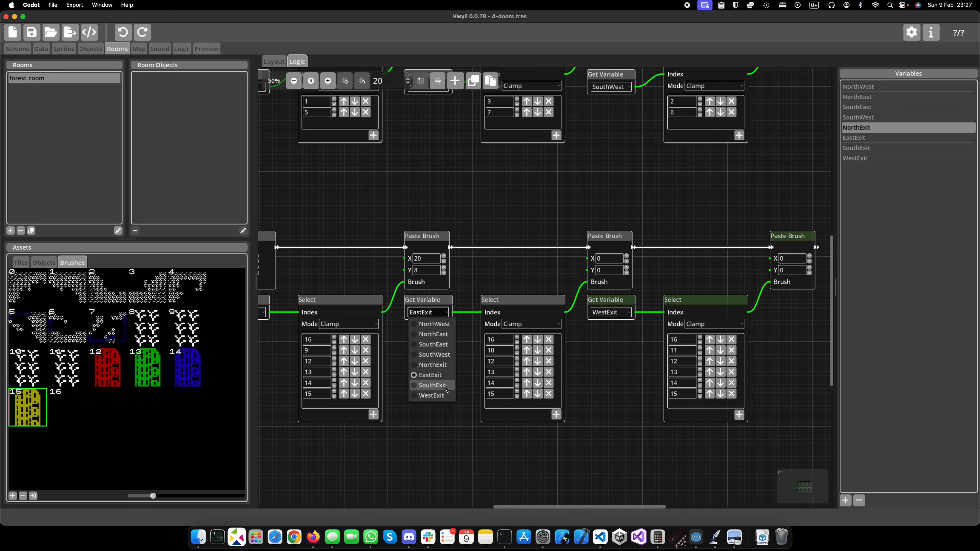
left_click(431, 386)
left_click_drag(493, 224, 543, 206)
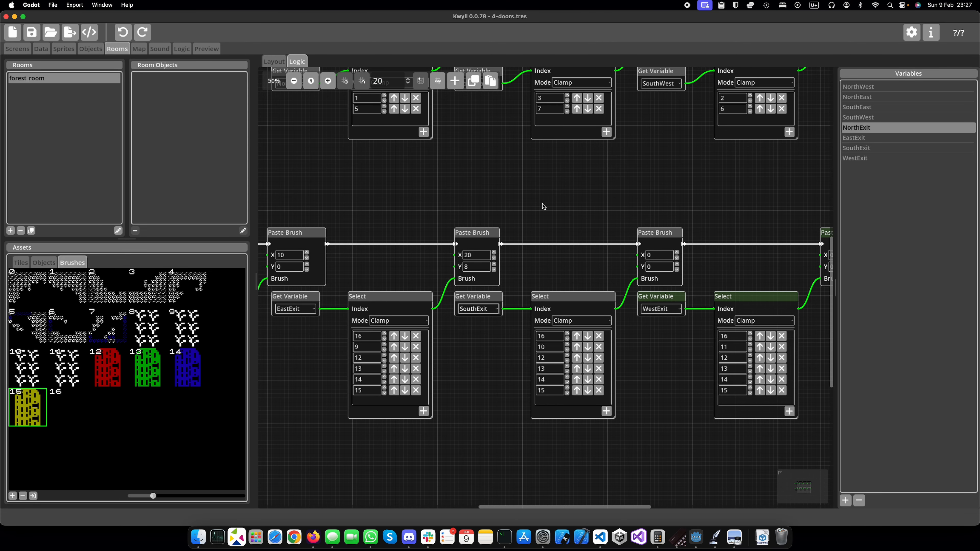
Step: Check the south exit's tile position in the room layout, and return to the room's logic graph
left_click(266, 63)
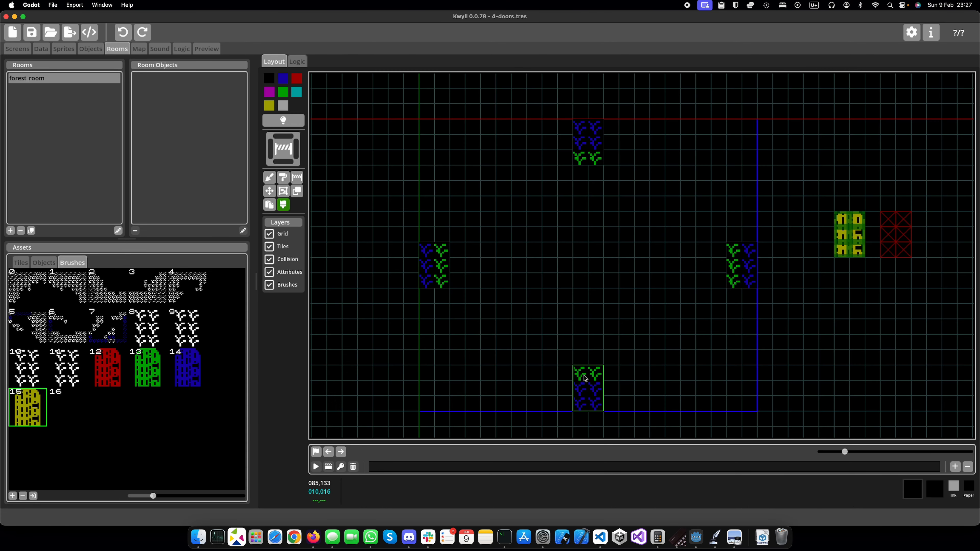
left_click(297, 62)
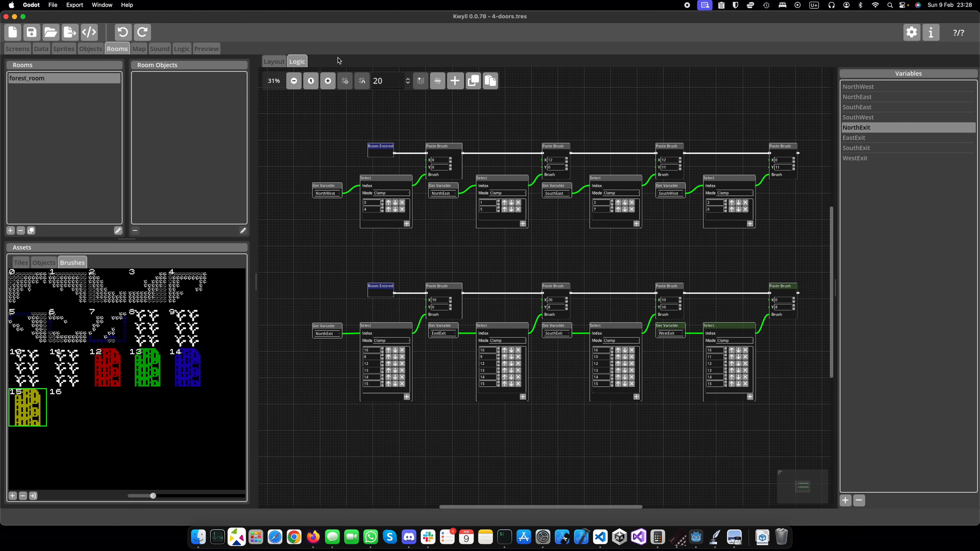
Step: Run the game preview to check the forest room with its exits open, and stop it
left_click(208, 49)
left_click(479, 70)
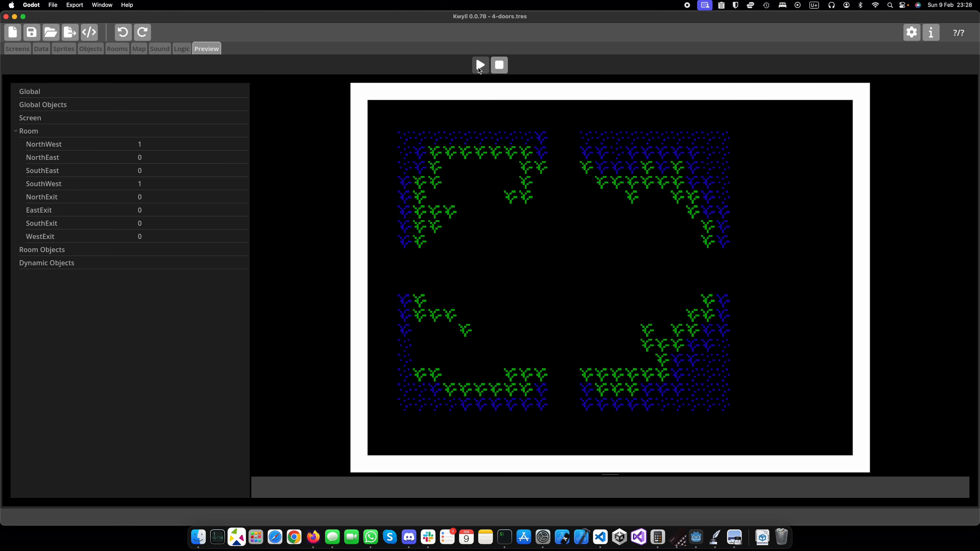
left_click(501, 71)
Step: Set NorthExit, EastExit, SouthExit and WestExit to 1 in the forest_room map location's properties
left_click(140, 49)
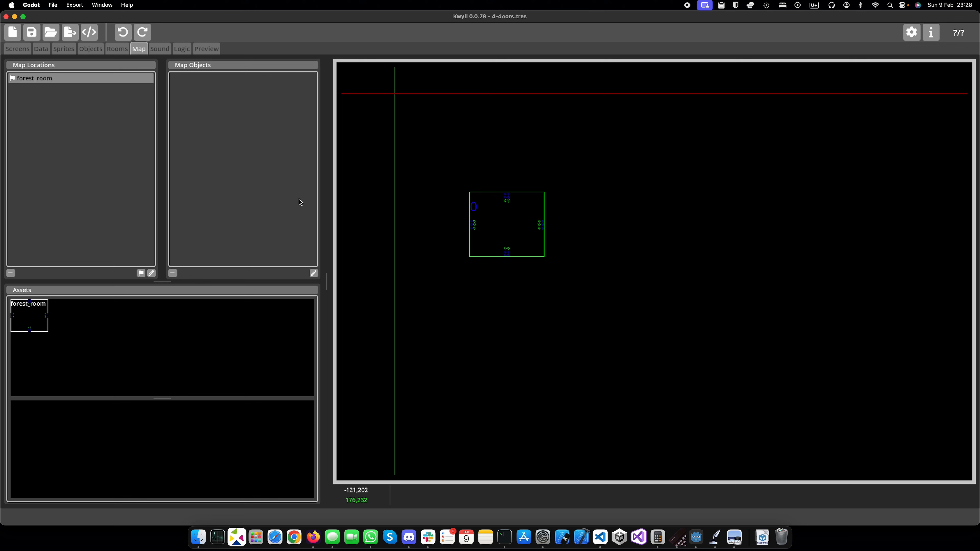
double_click(73, 80)
scroll(546, 303, "down", 4)
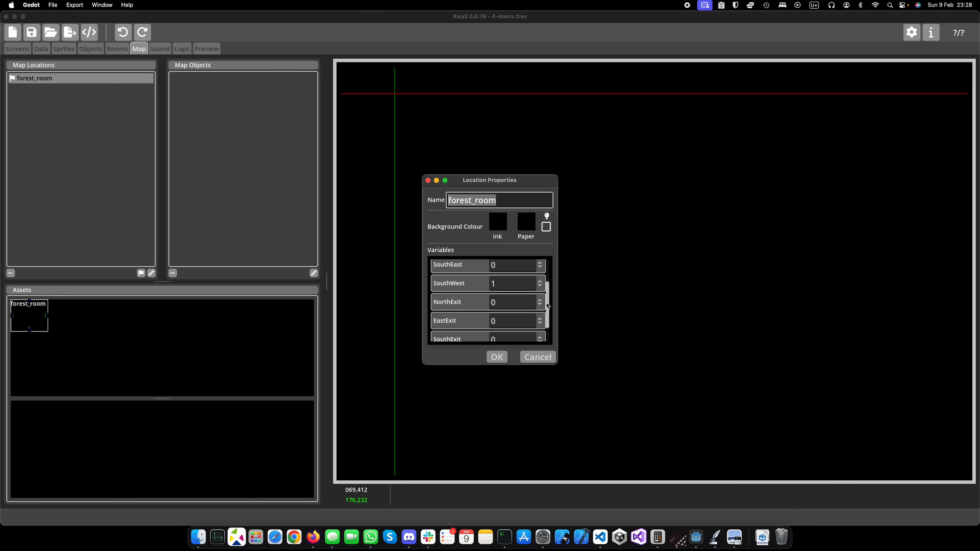
scroll(548, 305, "down", 2)
left_click(540, 275)
left_click(540, 294)
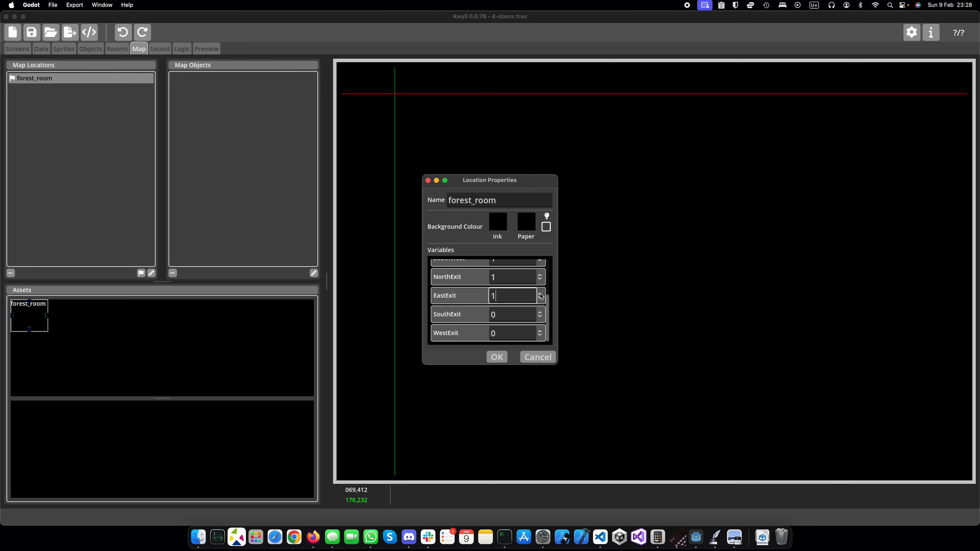
left_click(540, 313)
left_click(540, 331)
left_click(502, 359)
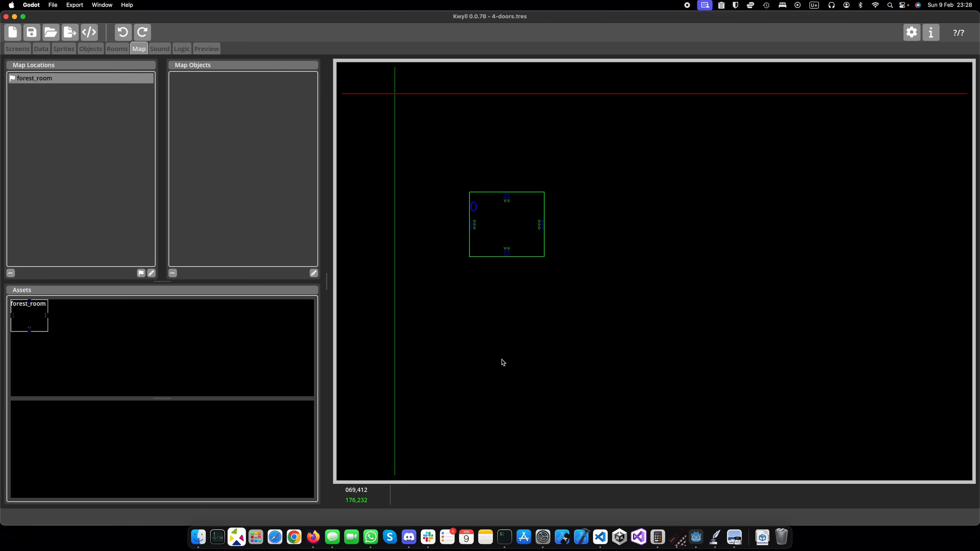
Step: Preview the forest room with all four exit variables at 1, and stop the preview
left_click(207, 48)
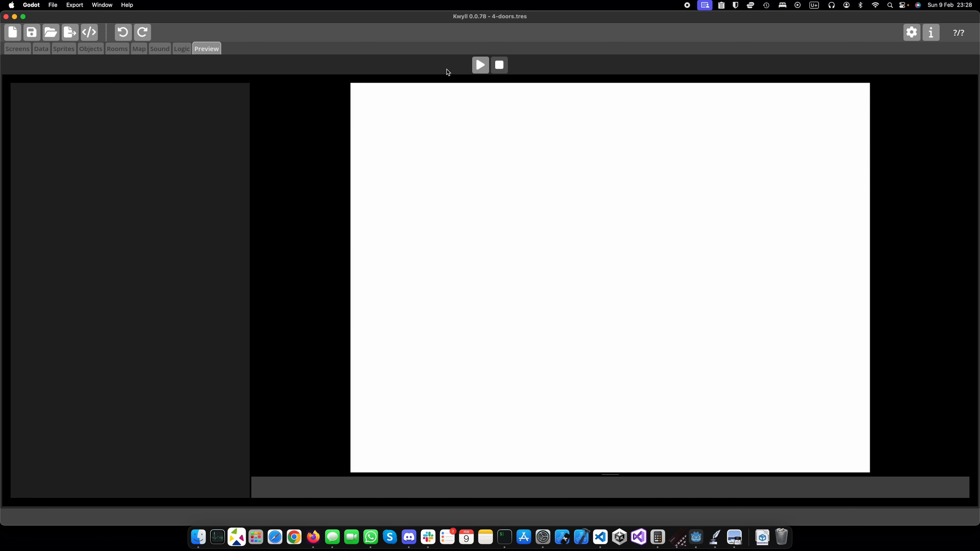
left_click(480, 66)
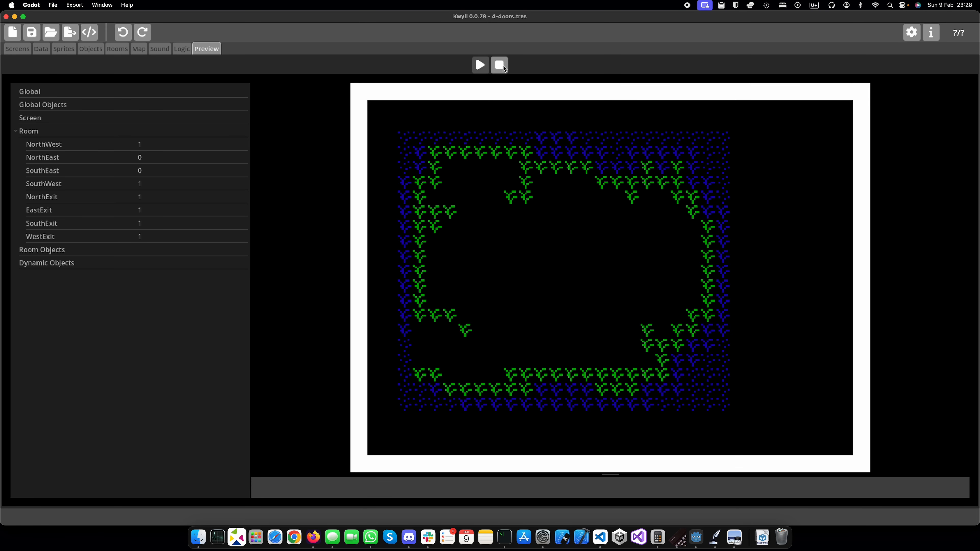
left_click(504, 68)
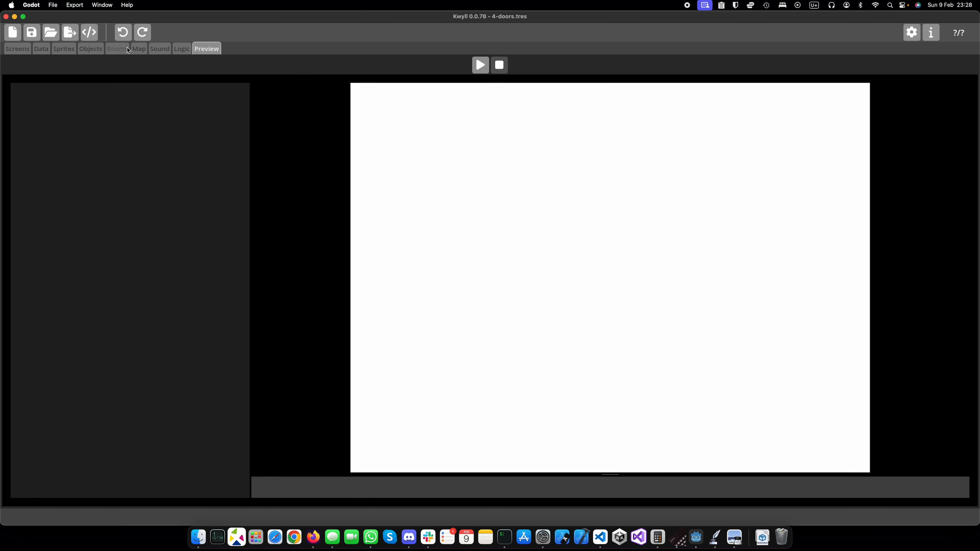
Step: Set NorthWest and SouthWest to 0 in the forest_room map location's properties
left_click(139, 49)
double_click(89, 82)
scroll(512, 296, "down", 3)
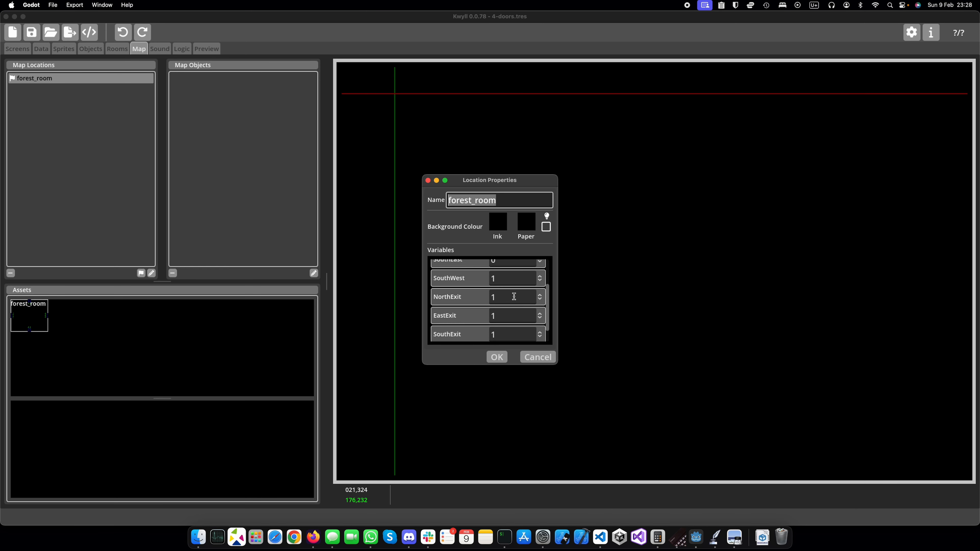
scroll(512, 296, "up", 2)
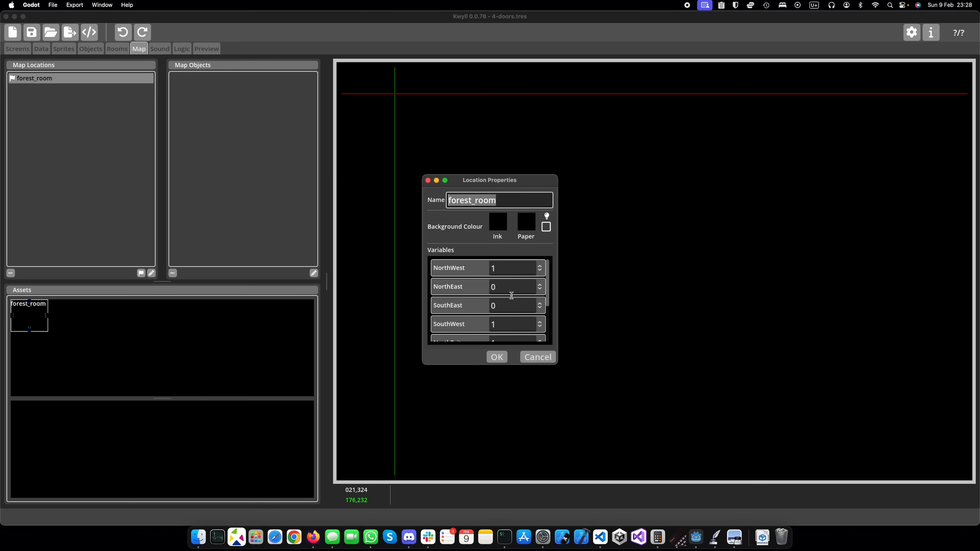
left_click(542, 272)
left_click(541, 327)
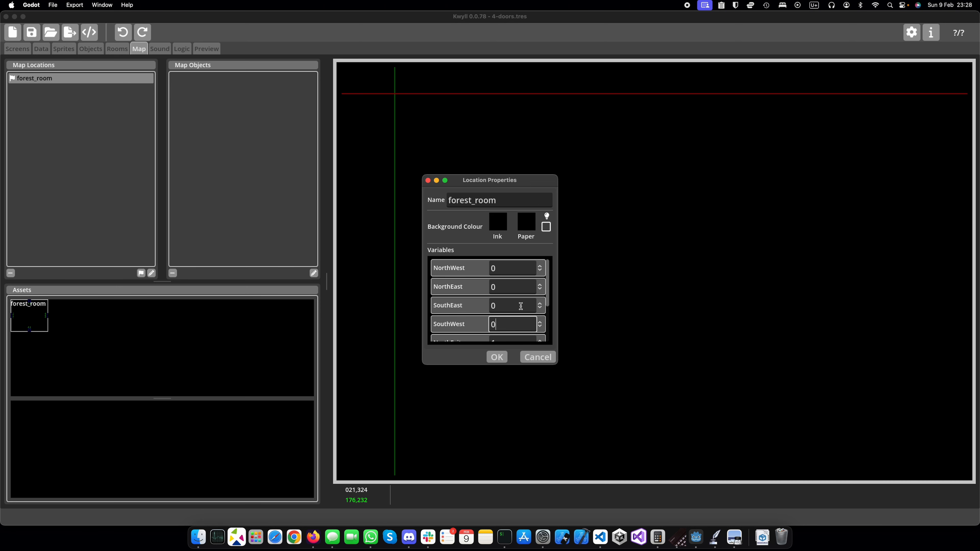
scroll(520, 308, "down", 3)
left_click(542, 304)
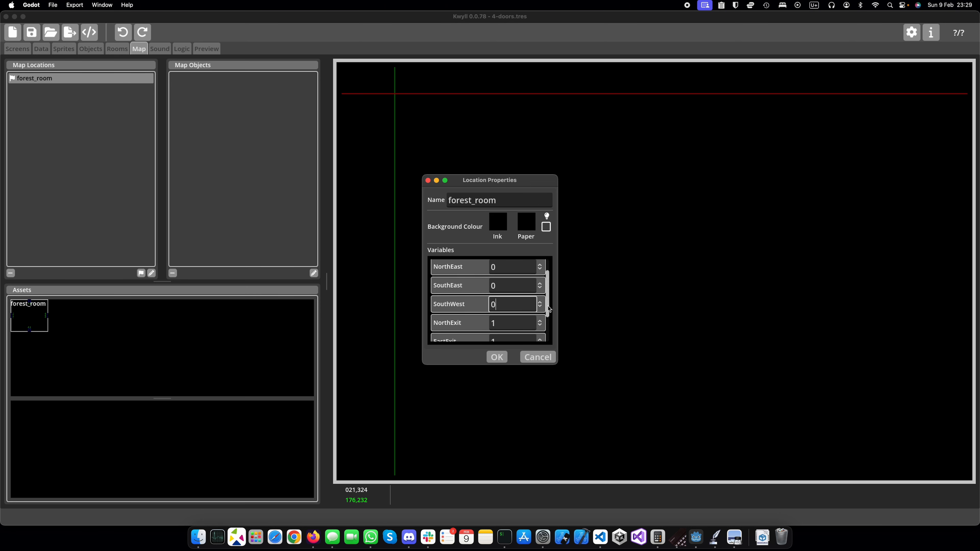
Step: Set the location's NorthExit to 2, EastExit to 3, SouthExit to 4 and WestExit to 5, and confirm the properties
left_click_drag(549, 306, 548, 323)
key("Tab")
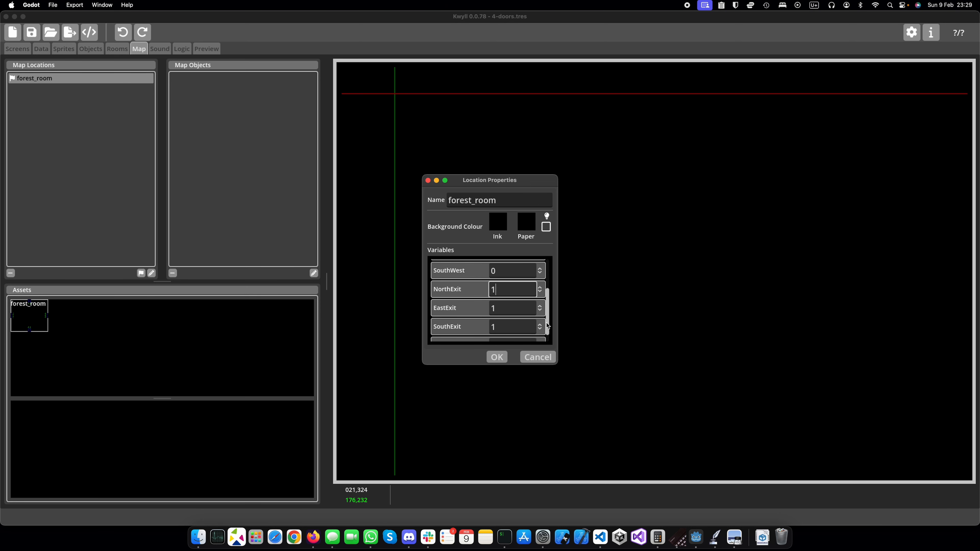
scroll(517, 311, "down", 1)
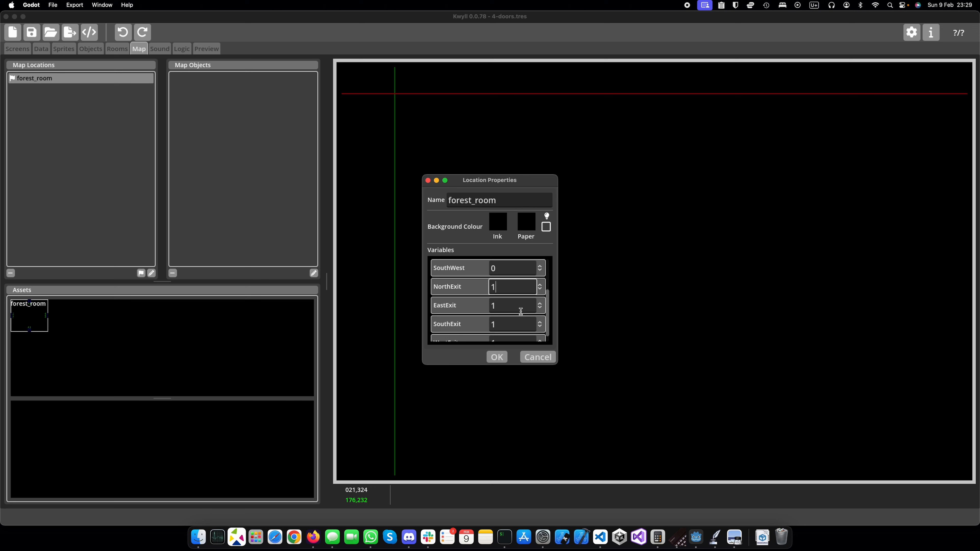
key("BackSpace")
type("2")
key("Tab")
key("BackSpace")
type("3")
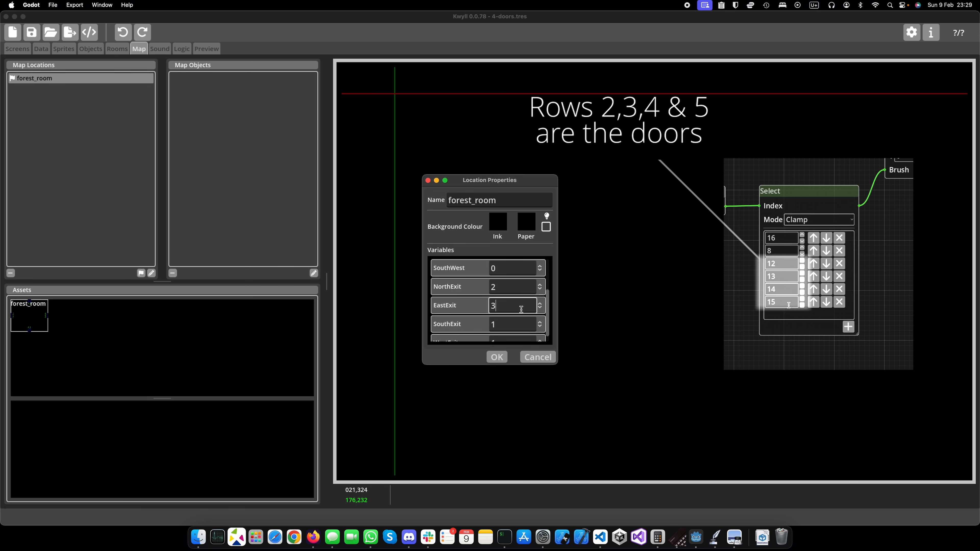
key("BackSpace")
type("0")
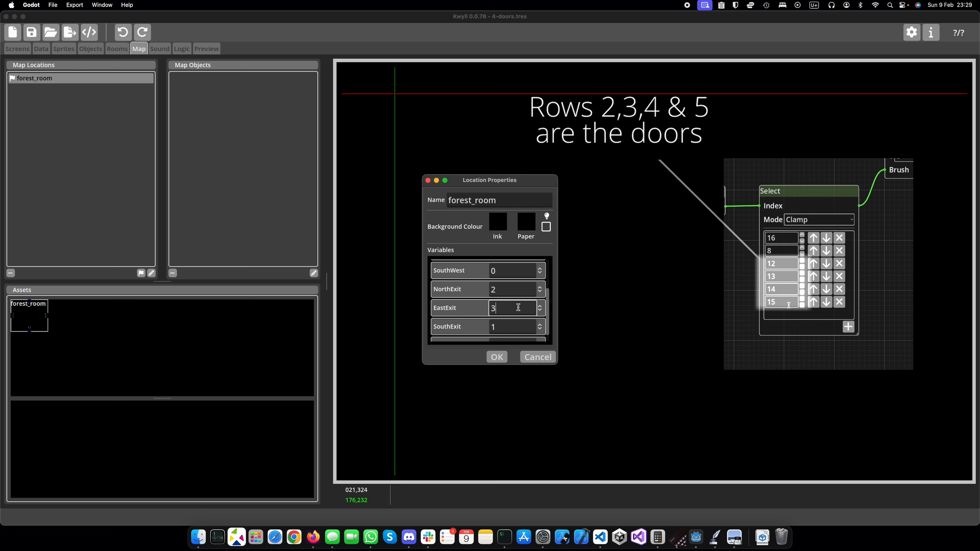
scroll(551, 316, "down", 1)
left_click(509, 314)
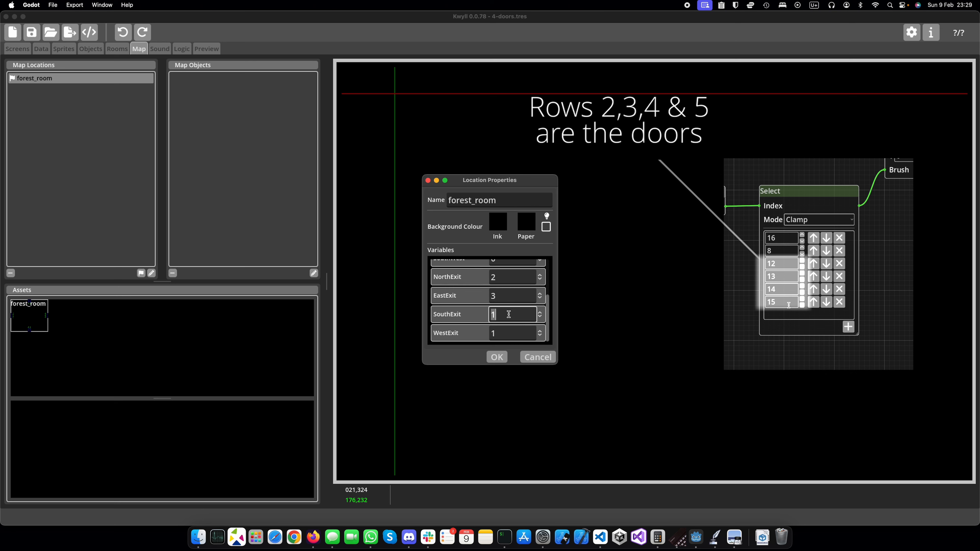
type("4")
left_click(508, 331)
type("5")
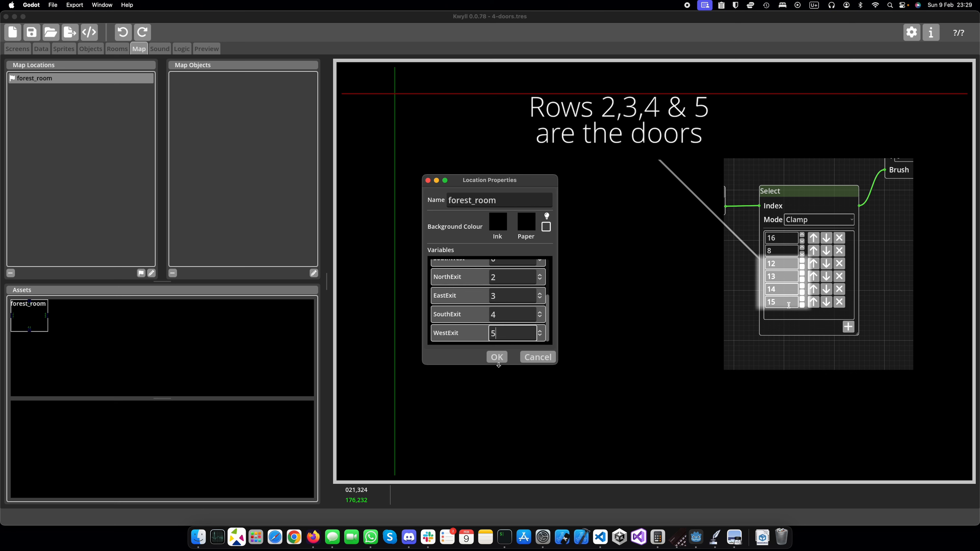
left_click(497, 361)
Step: Create a new object named Player with its draw mode set to MASK
left_click(117, 49)
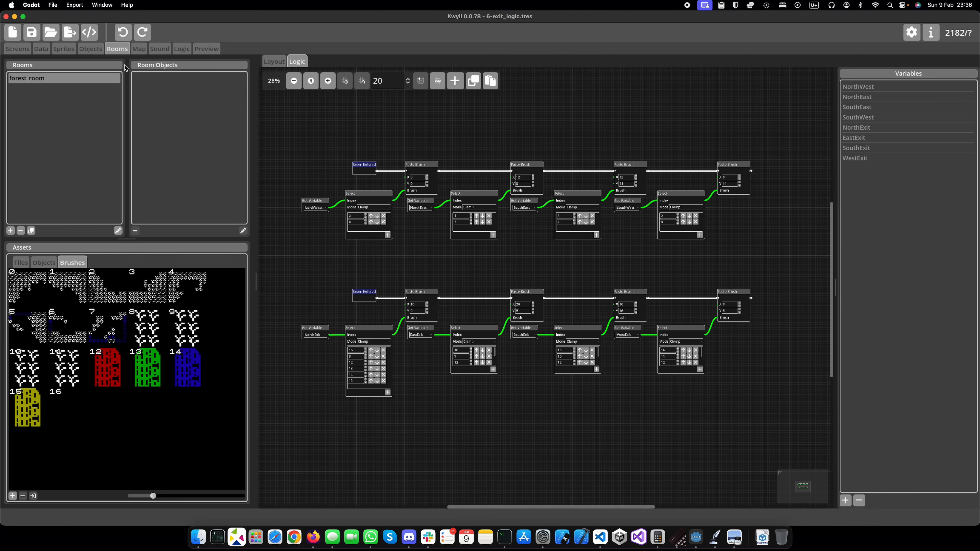
left_click(96, 53)
left_click(12, 271)
left_click(165, 304)
type("Player")
left_click(165, 320)
left_click(137, 358)
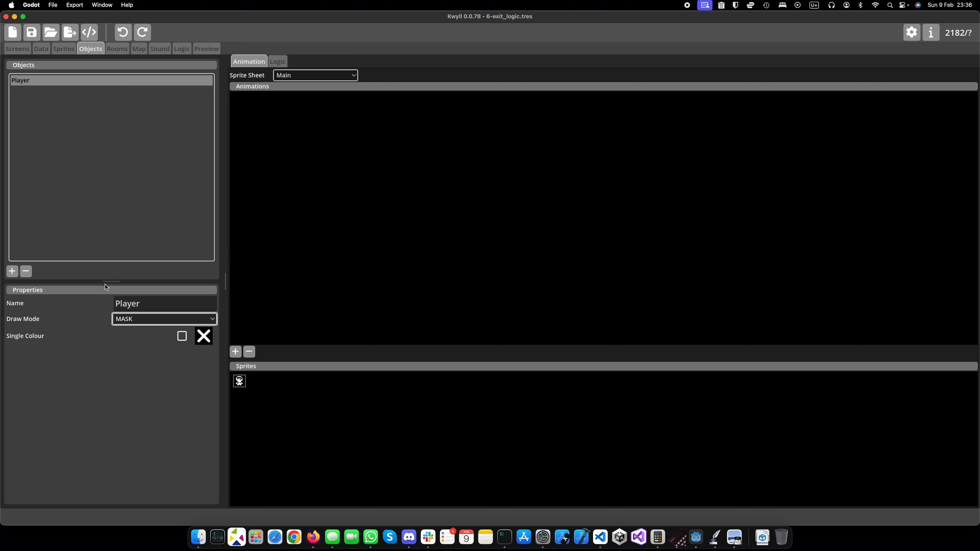
Step: Add an animation to the Player object with one frame using the character sprite
left_click(235, 352)
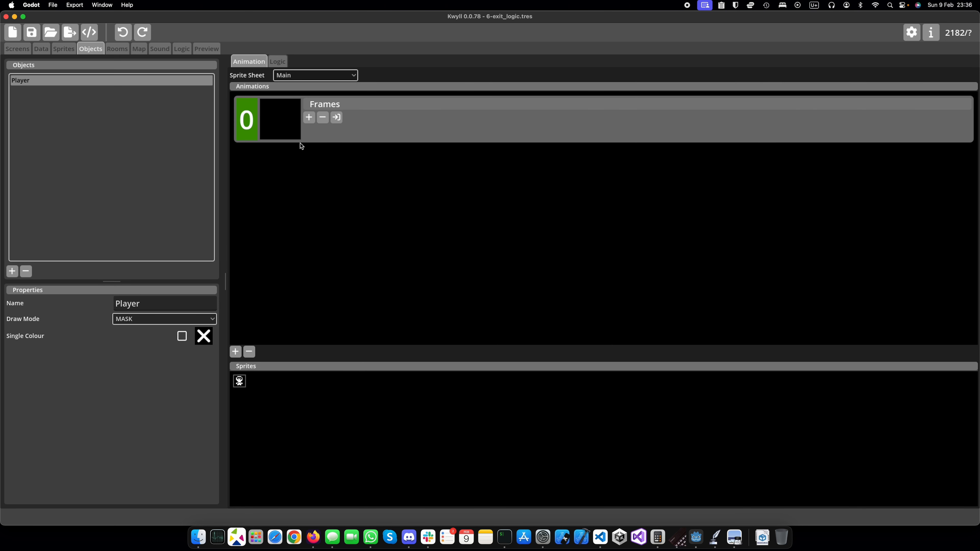
left_click(308, 142)
left_click(239, 381)
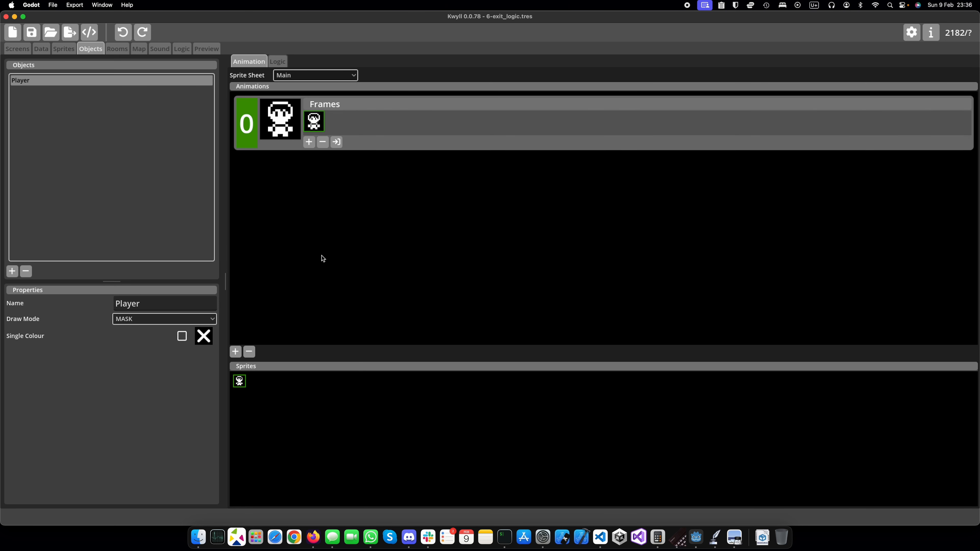
Step: Place the Player object in the middle of forest_room on the map, and preview the game
left_click(136, 50)
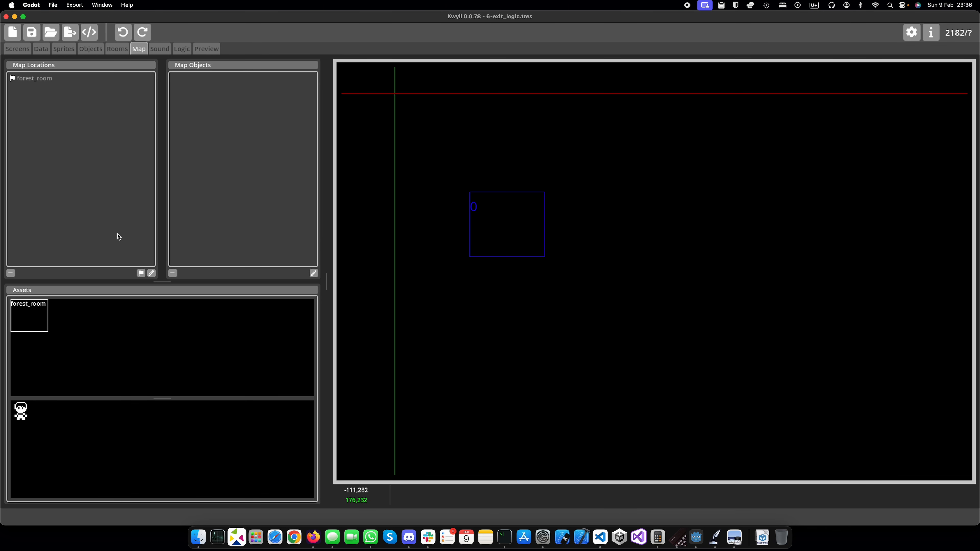
left_click_drag(25, 415, 507, 225)
left_click(206, 49)
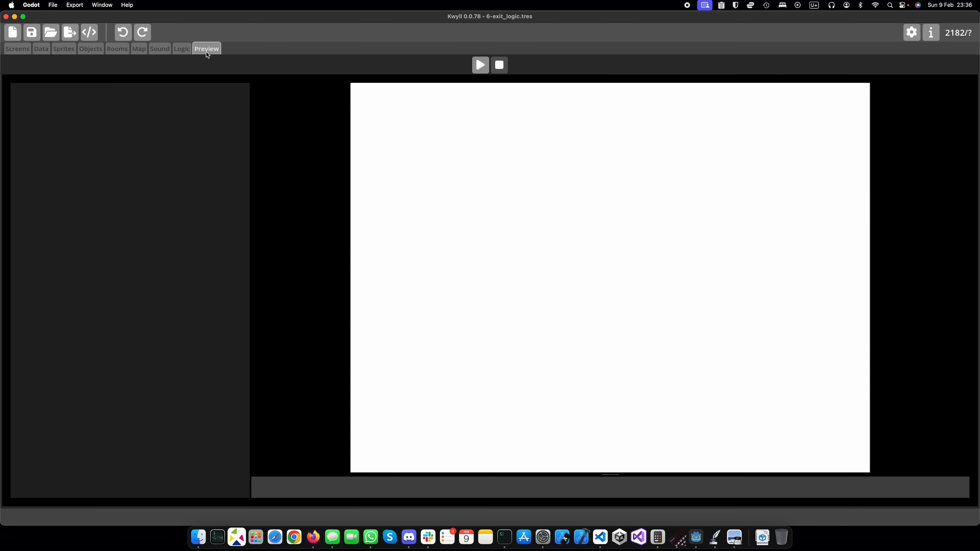
left_click(487, 70)
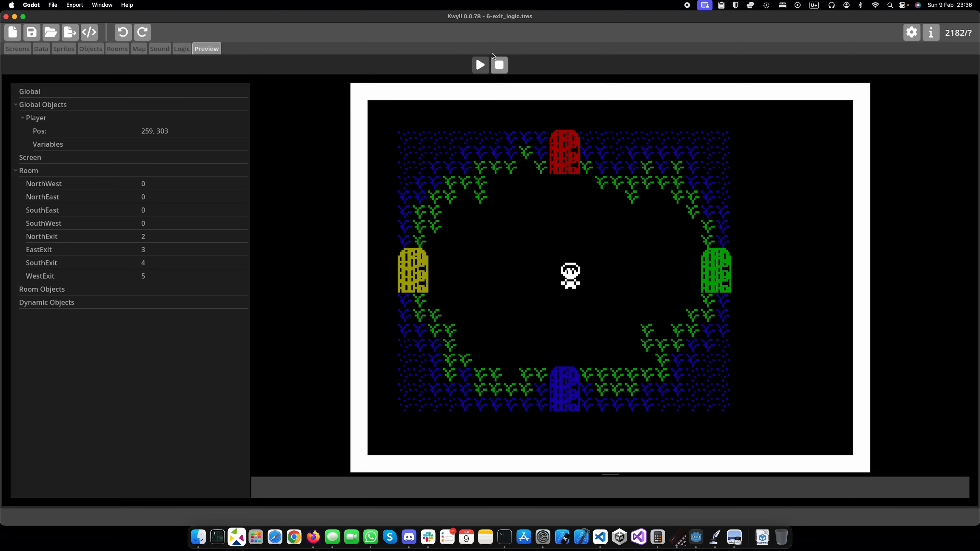
left_click(499, 65)
Step: Add an Always trigger node to the Player object's logic graph and place it near the upper part
left_click(91, 49)
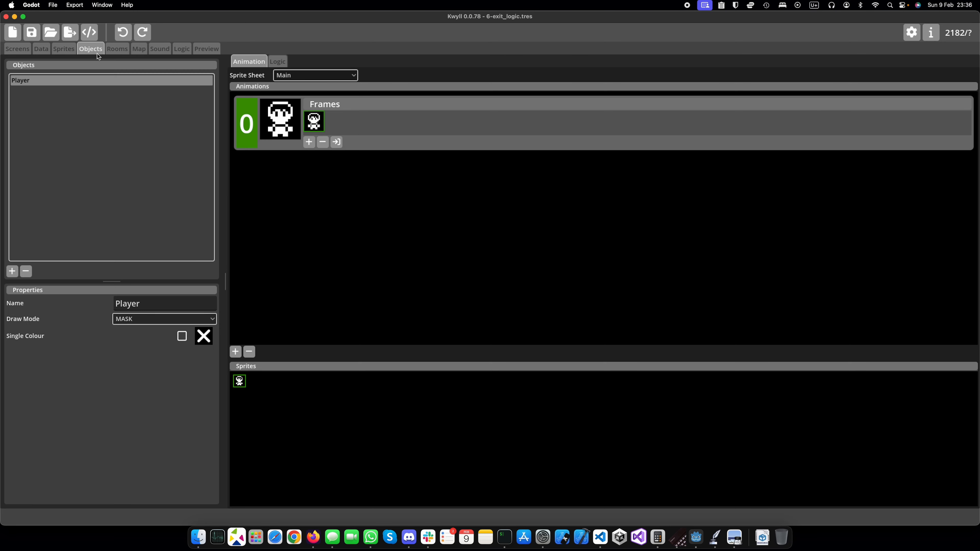
left_click(279, 65)
right_click(410, 203)
type("a")
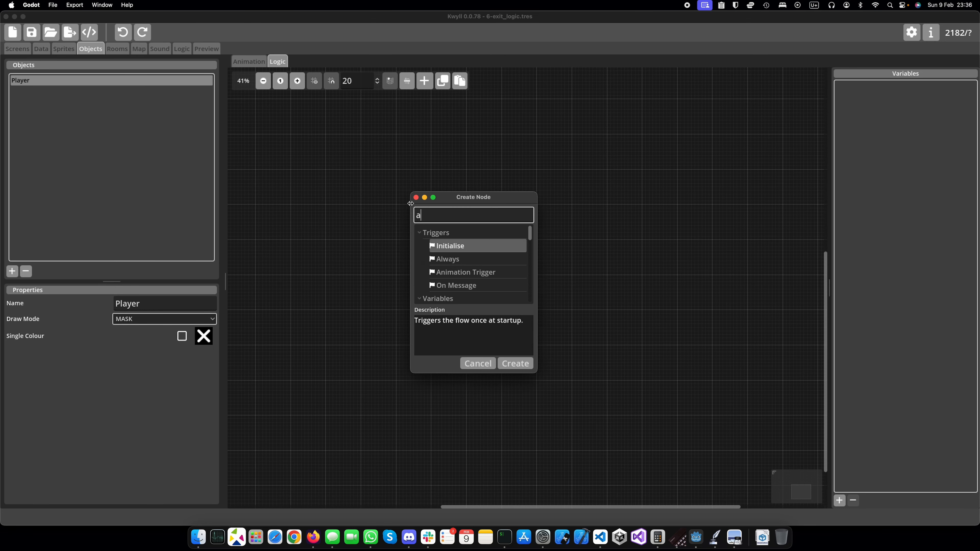
double_click(465, 259)
left_click(409, 197)
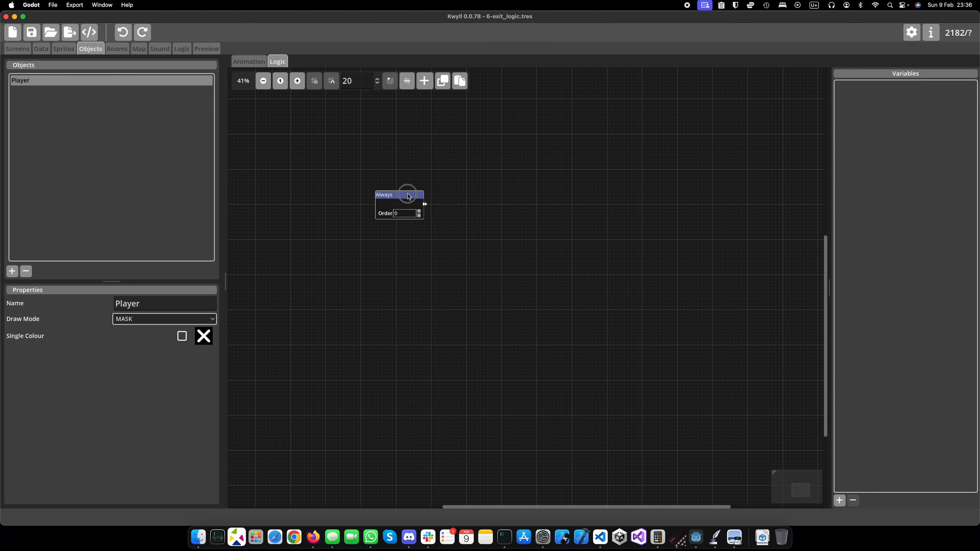
left_click_drag(409, 196, 390, 172)
Step: Add a Controller Input node below the Always trigger and set its Left and Up values to -1
right_click(480, 274)
type("co")
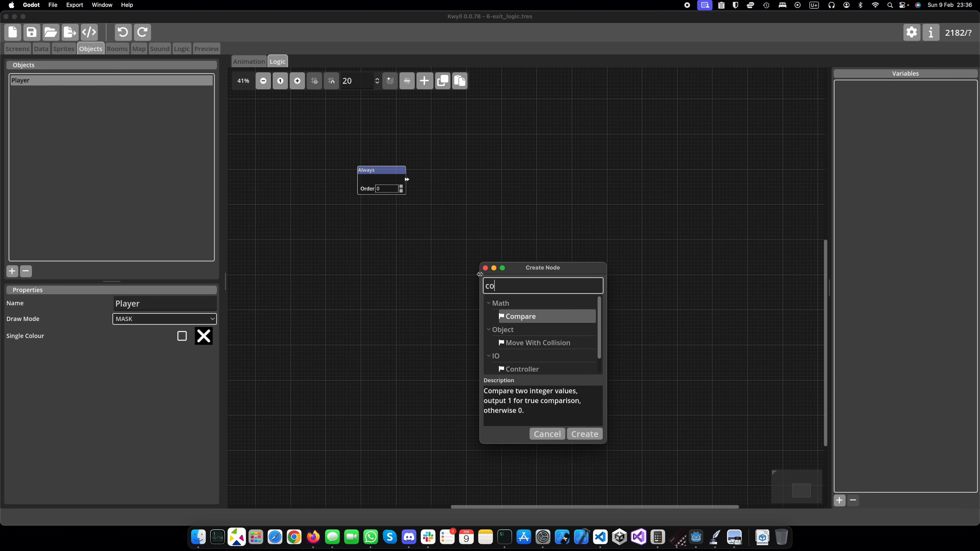
type("ntrol")
key("Return")
left_click_drag(483, 277, 326, 234)
scroll(350, 212, "up", 2)
double_click(345, 262)
double_click(342, 291)
Step: Connect the controller's Left and Right outputs to one Math Add node, and Up and Down to a second one
left_click_drag(373, 259, 448, 232)
left_click_drag(374, 273, 448, 246)
right_click(478, 320)
left_click_drag(502, 326, 478, 331)
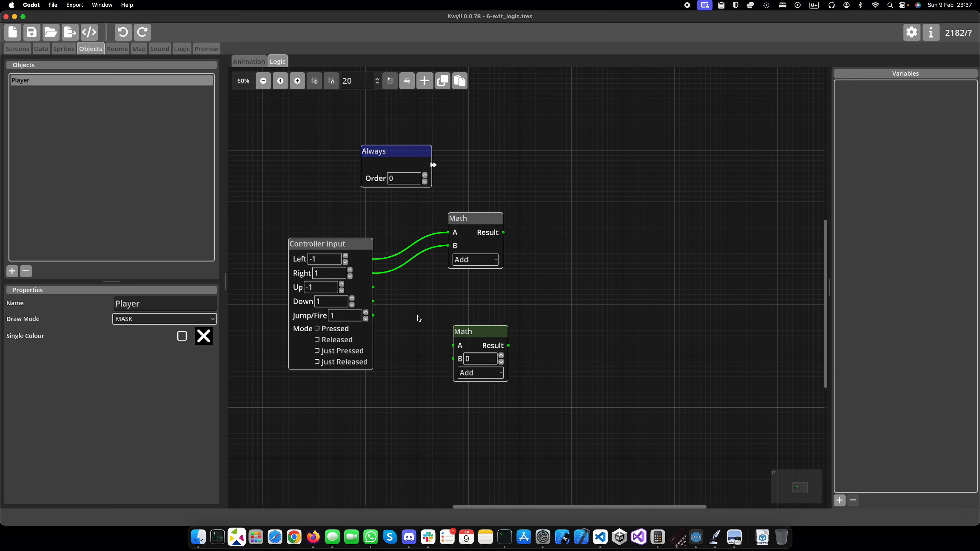
left_click_drag(374, 289, 453, 346)
left_click_drag(373, 301, 450, 366)
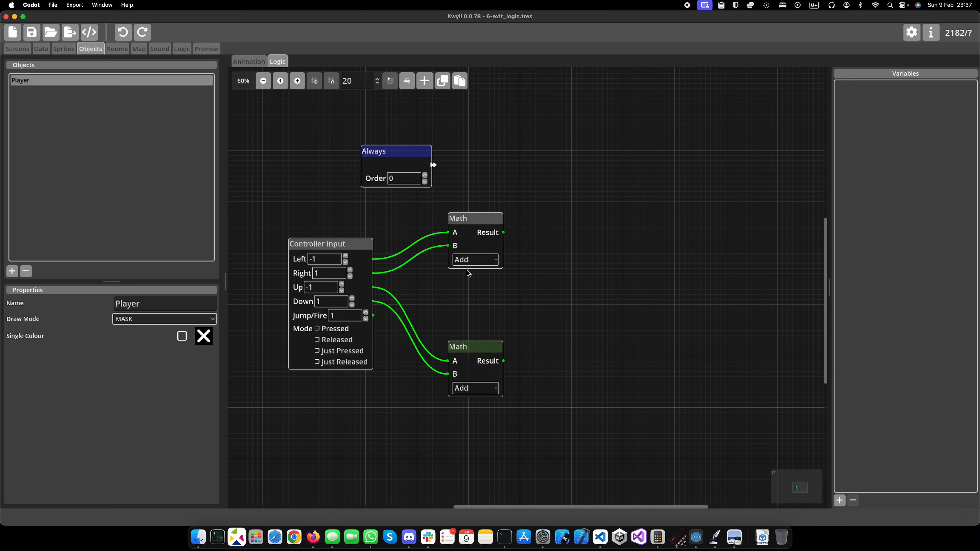
Step: Space out the nodes and add an Instance Data node between the two Math nodes
left_click_drag(476, 222, 476, 206)
left_click_drag(427, 161, 428, 146)
right_click(459, 273)
type("inst")
key("Return")
left_click_drag(475, 203, 476, 192)
left_click_drag(476, 347, 476, 352)
Step: Add a Math Add node that sums the Left/Right result and the Instance Data X value
right_click(549, 278)
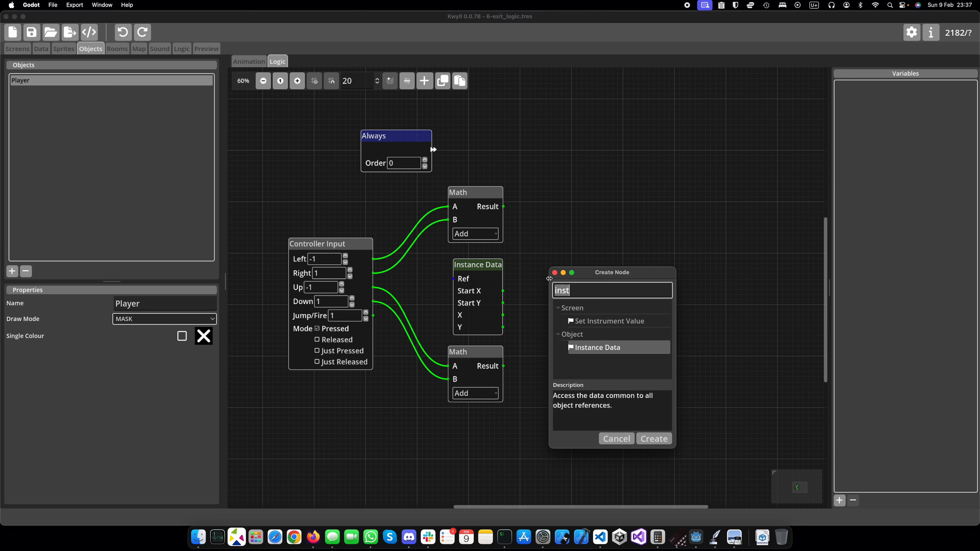
type("math")
key("Return")
left_click_drag(564, 289, 577, 238)
left_click_drag(503, 206, 561, 251)
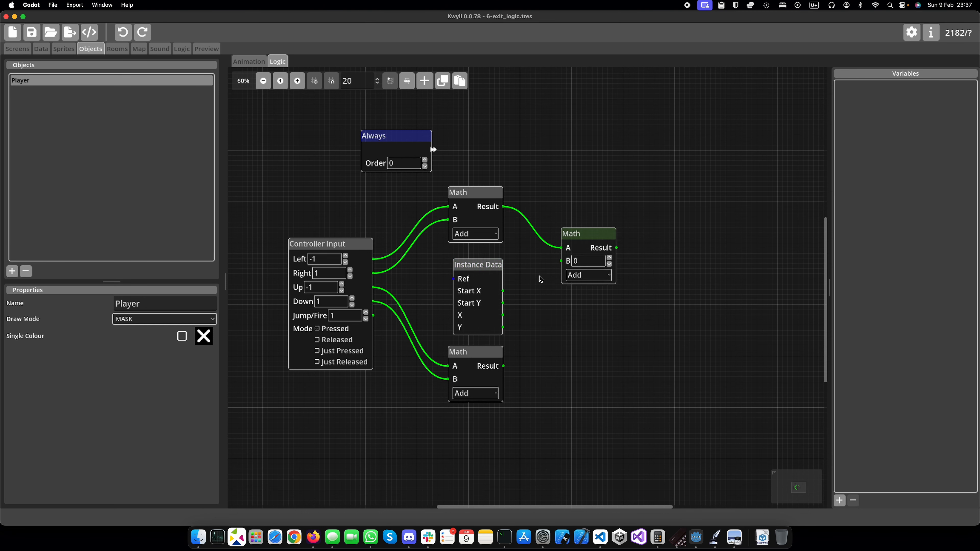
left_click_drag(503, 316, 562, 261)
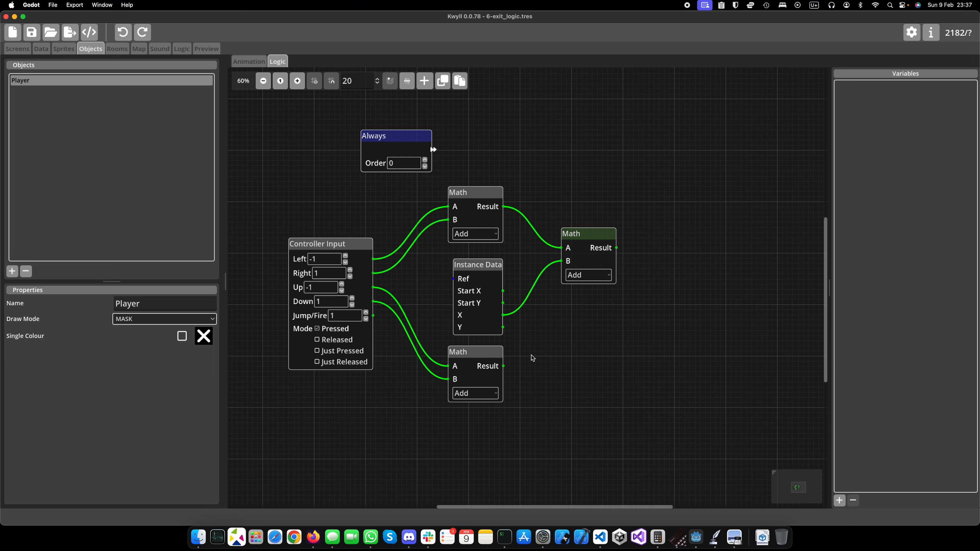
Step: Add another Math Add node that sums the Instance Data Y value and the Up/Down result, aligned under the X one
right_click(560, 363)
double_click(592, 395)
left_click_drag(589, 377, 596, 371)
left_click_drag(503, 328, 567, 377)
left_click_drag(504, 366, 566, 390)
scroll(564, 323, "right", 2)
scroll(564, 322, "down", 1)
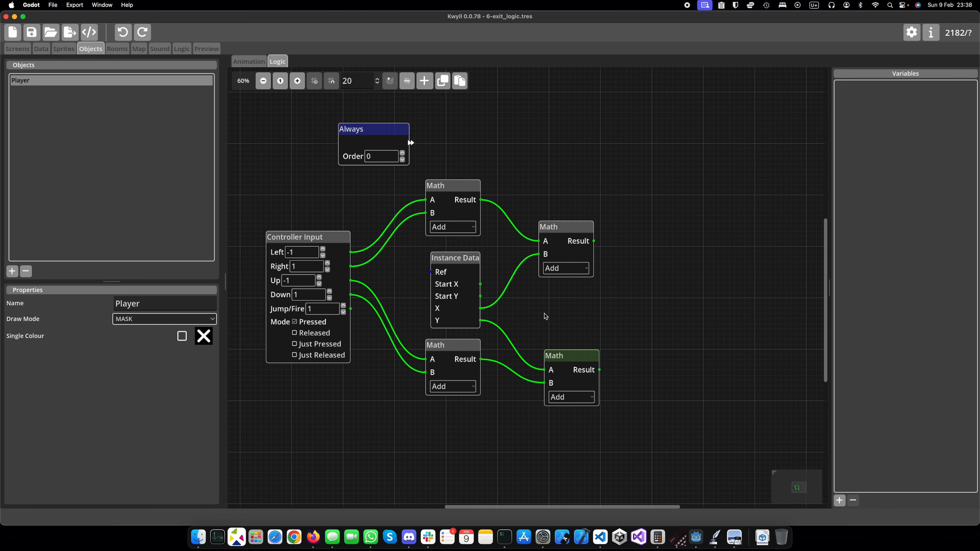
left_click_drag(565, 356, 561, 319)
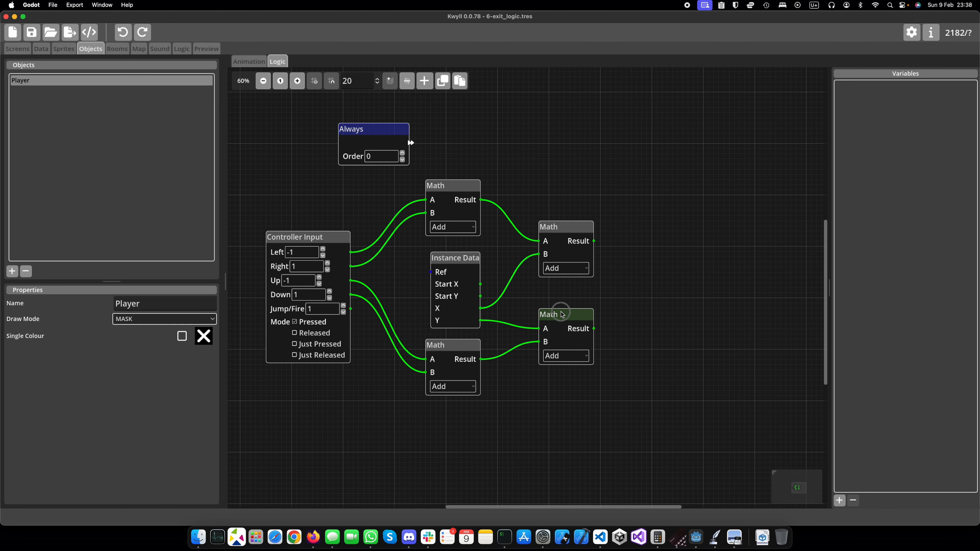
Step: Add a Move Object node triggered by Always, with its X and Y fed by the two position sums
scroll(610, 330, "right", 5)
scroll(609, 330, "down", 1)
right_click(616, 293)
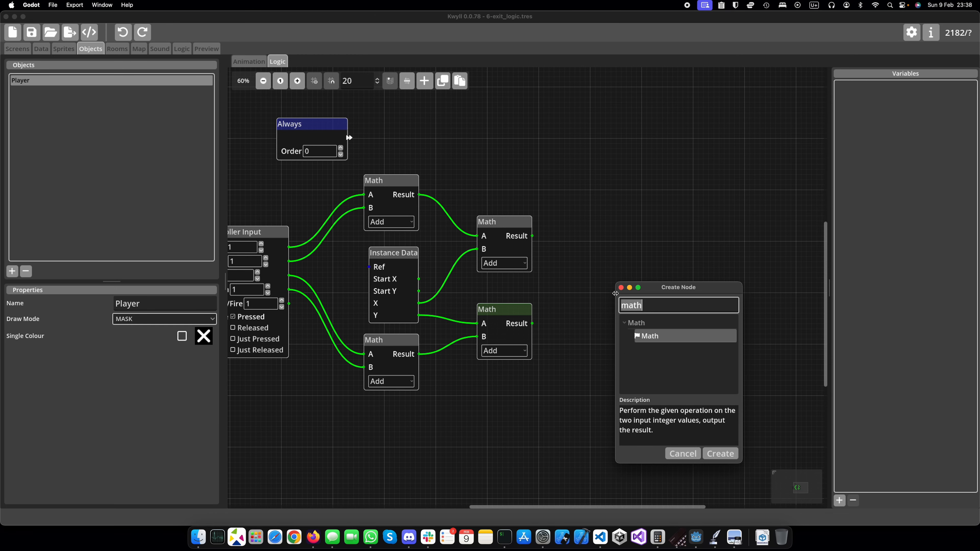
type("move")
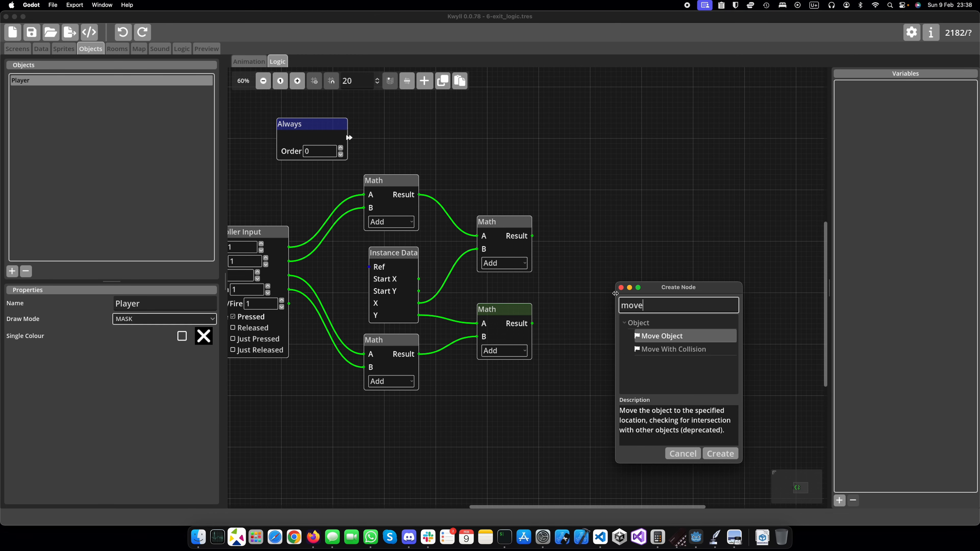
key("Return")
left_click_drag(630, 298, 606, 233)
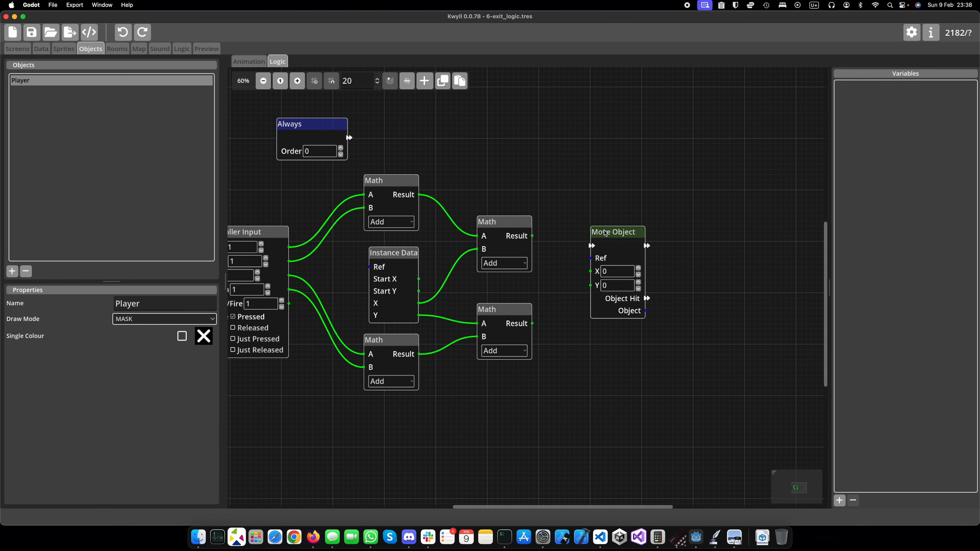
left_click_drag(349, 137, 591, 246)
scroll(543, 278, "down", 2)
scroll(584, 352, "left", 3)
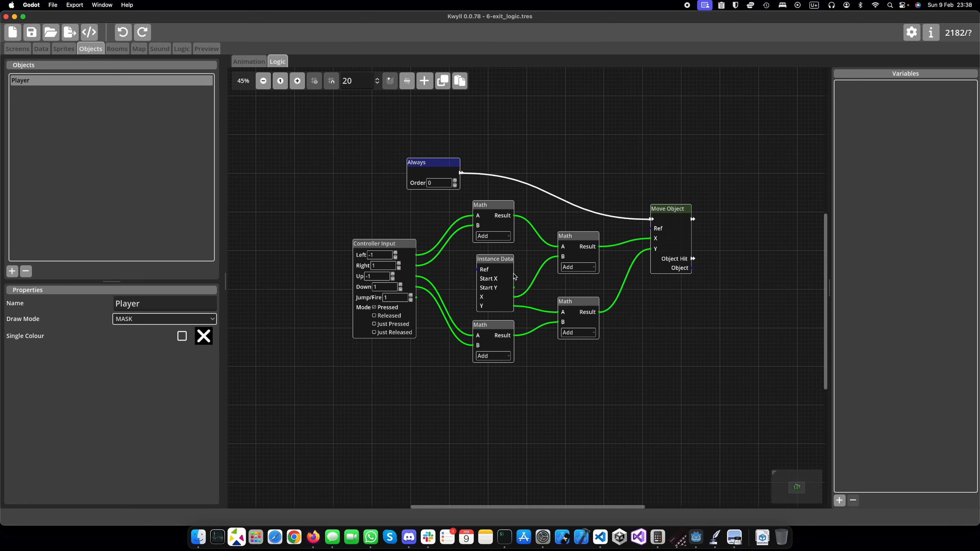
Step: Run the game preview to test the Player's movement, and stop it
left_click(208, 50)
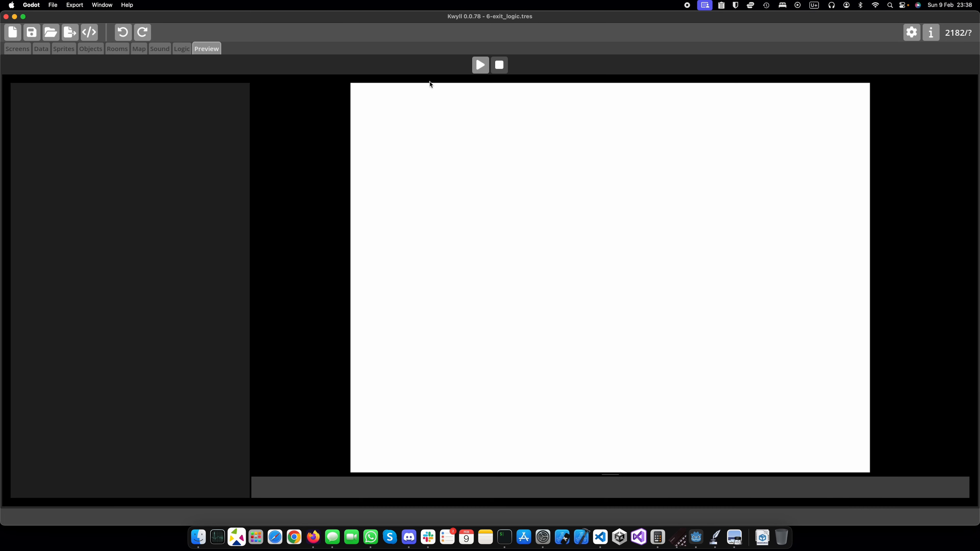
left_click(480, 65)
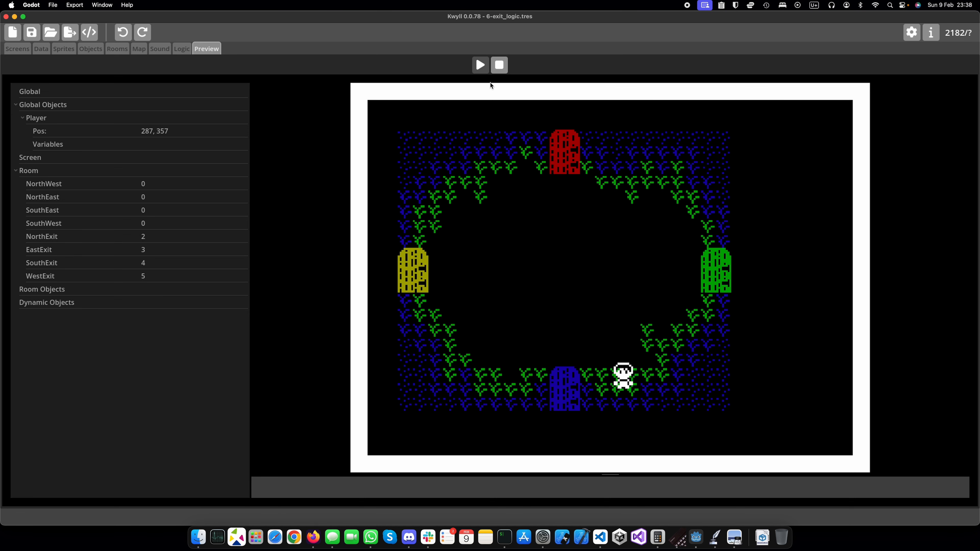
left_click(499, 65)
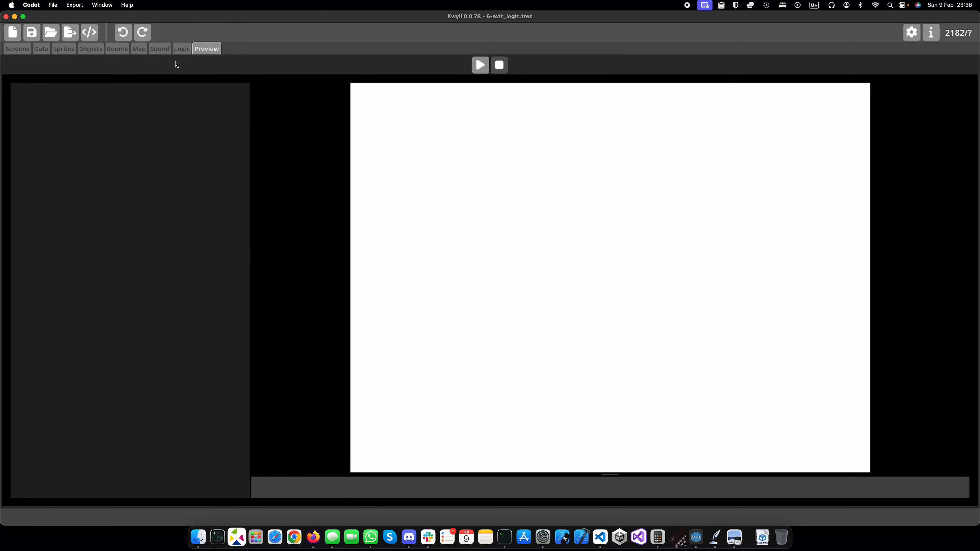
Step: Check the Player object's placement in forest_room on the map
left_click(90, 49)
left_click(139, 48)
left_click(193, 78)
left_click(314, 273)
left_click(455, 192)
left_click(544, 393)
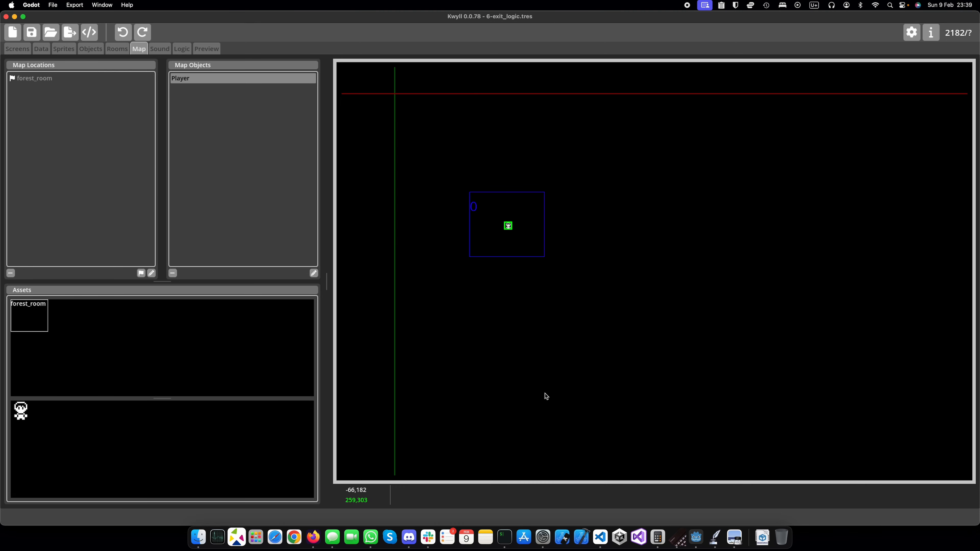
Step: Preview the game again and walk the Player around the room towards the doors in all four directions
left_click(207, 48)
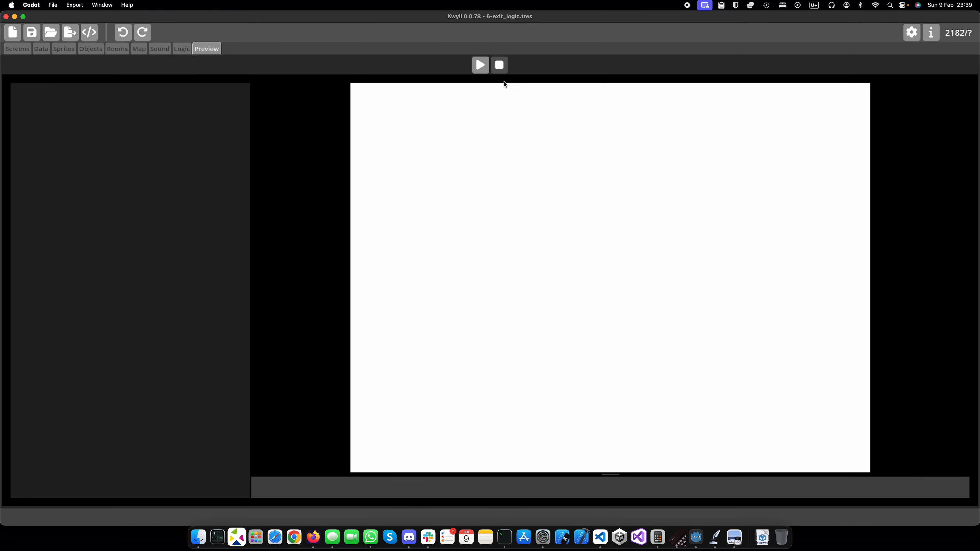
left_click(481, 65)
key("Left")
key("Up")
key("Right")
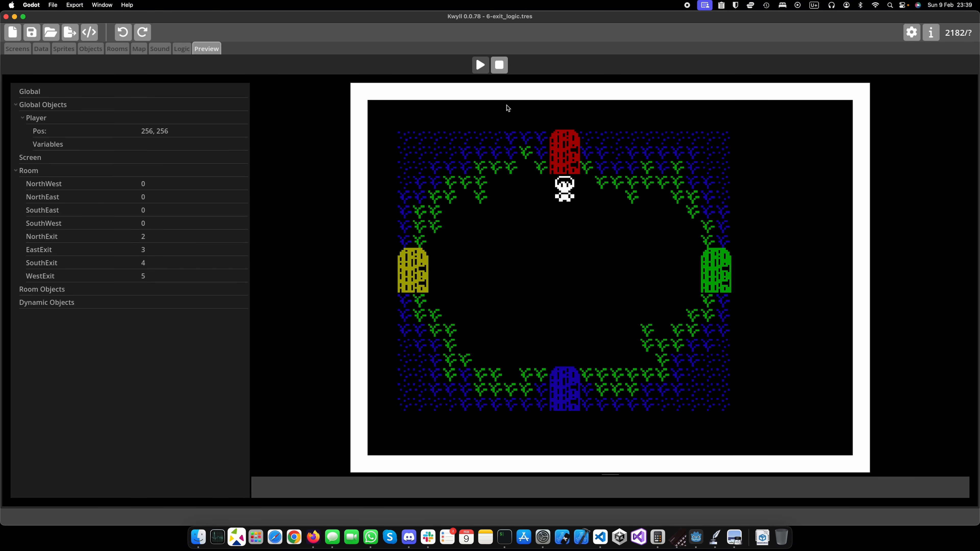
key("Left")
key("Down")
key("Left")
key("Up")
key("Down")
key("Left")
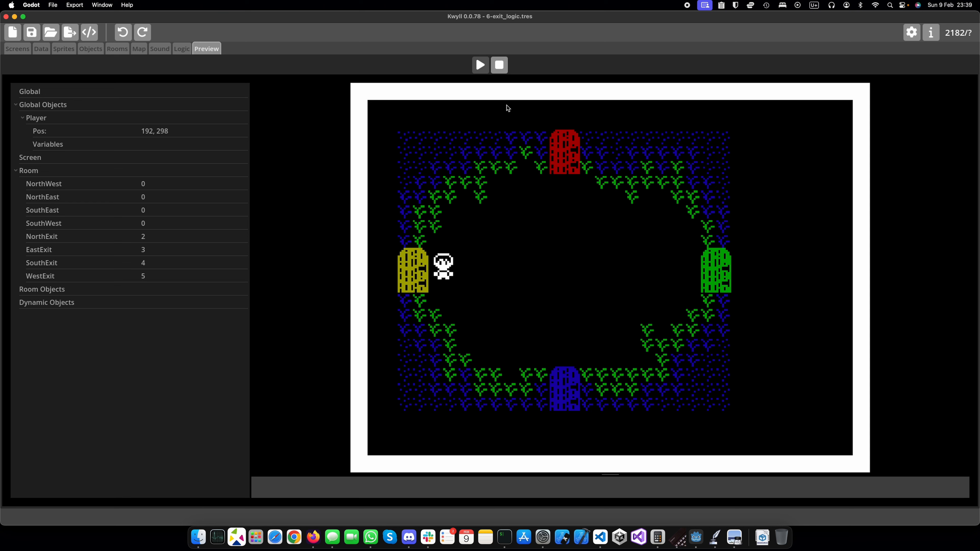
key("Right")
key("Right")
key("Down")
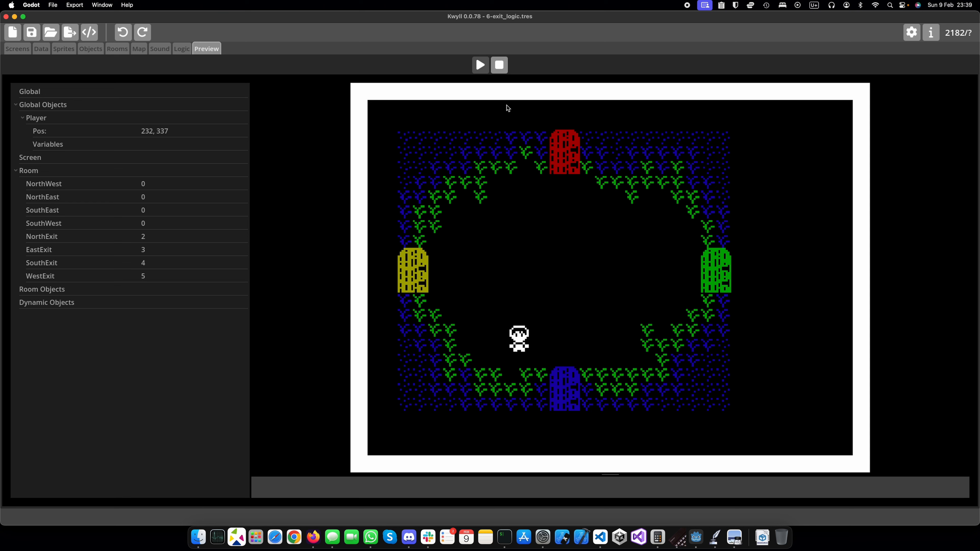